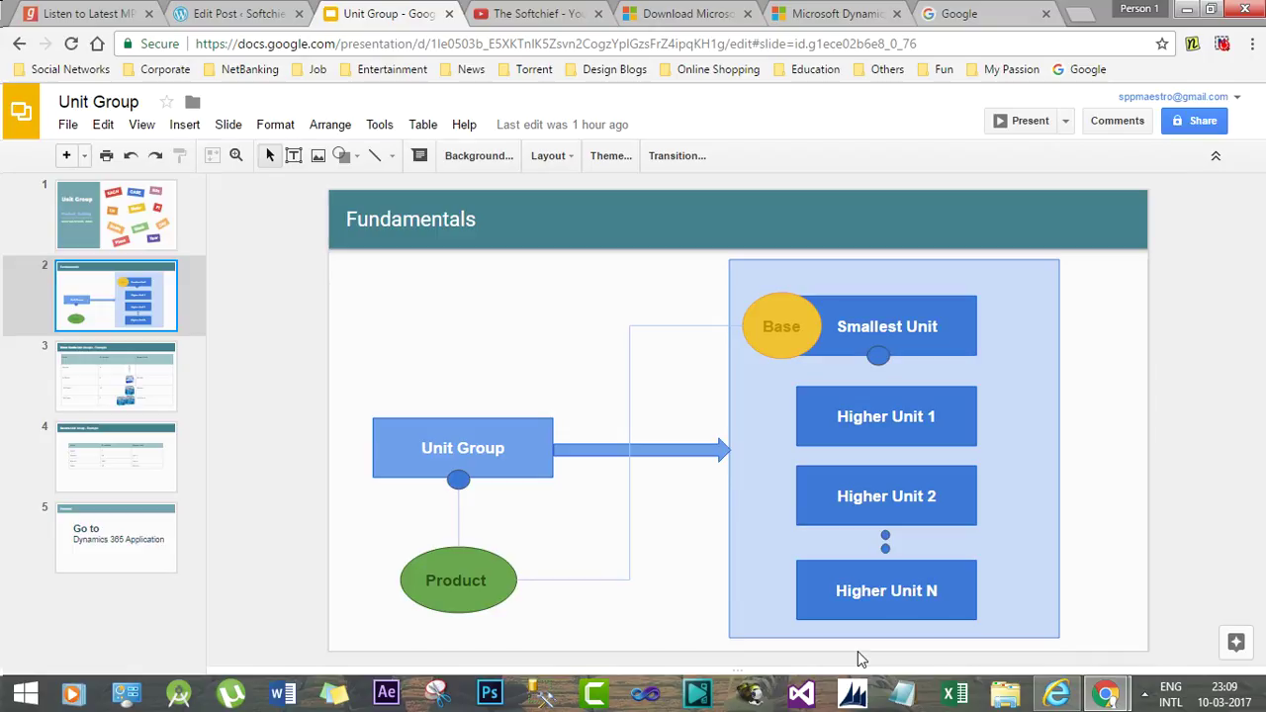
Step: Review the example slides for the water bottle and service unit groups, comparing units, quantities and base units
key("Down")
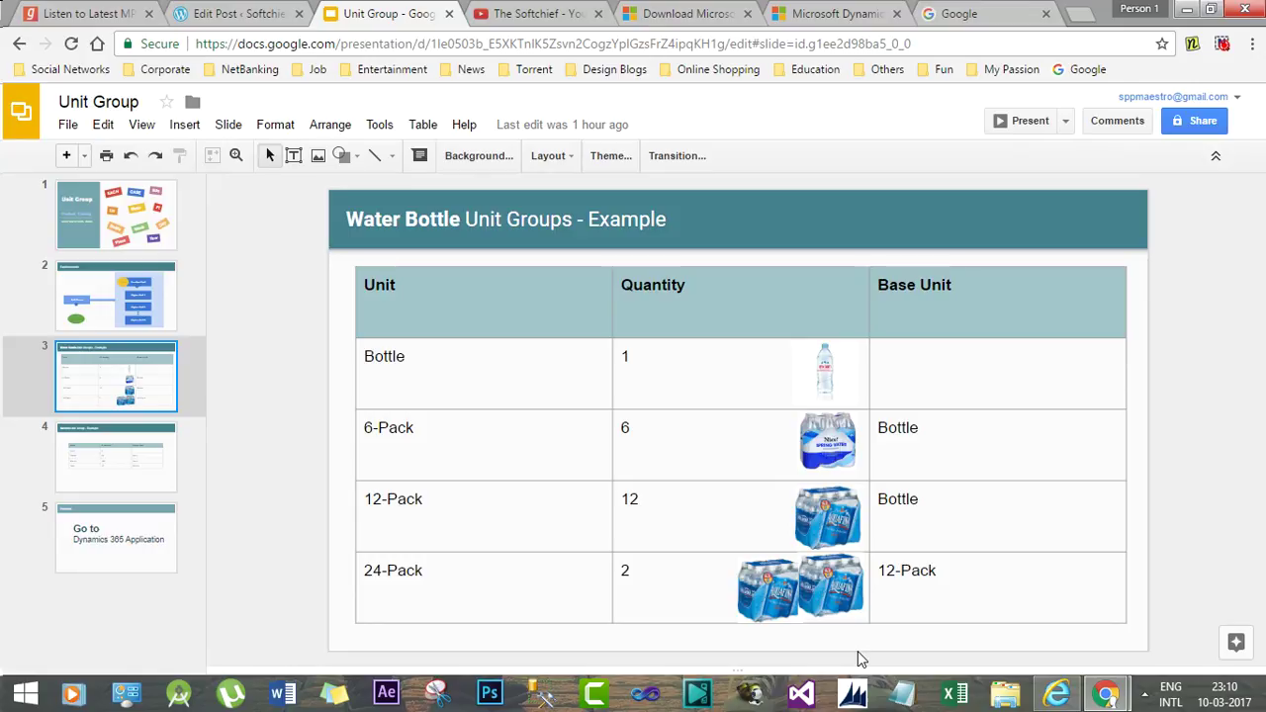
key("Down")
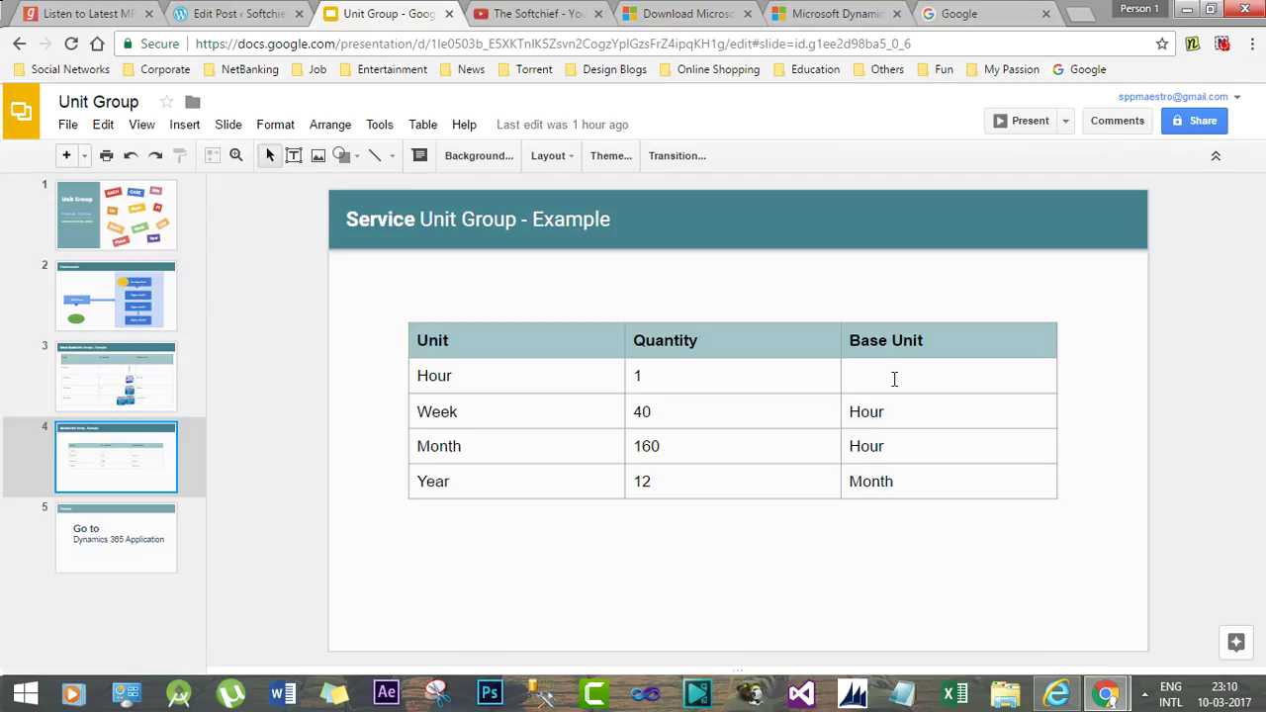
left_click(432, 376)
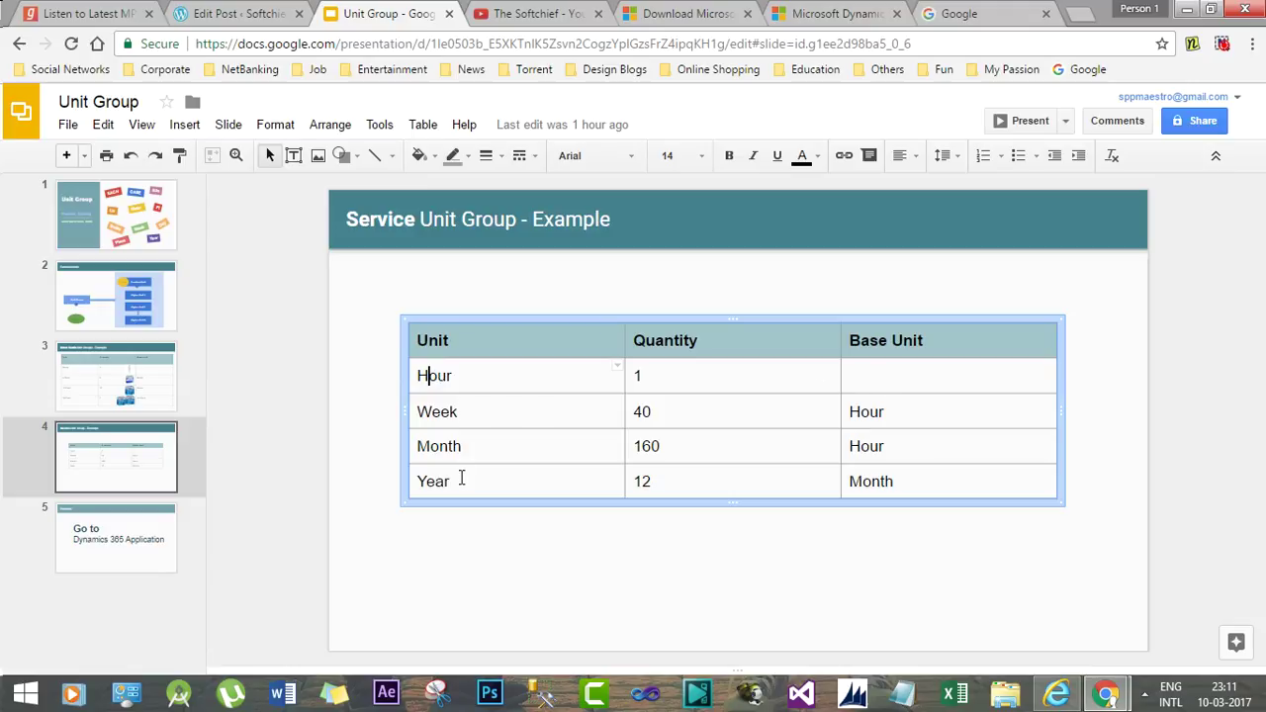
double_click(440, 376)
left_click(871, 412)
left_click(127, 391)
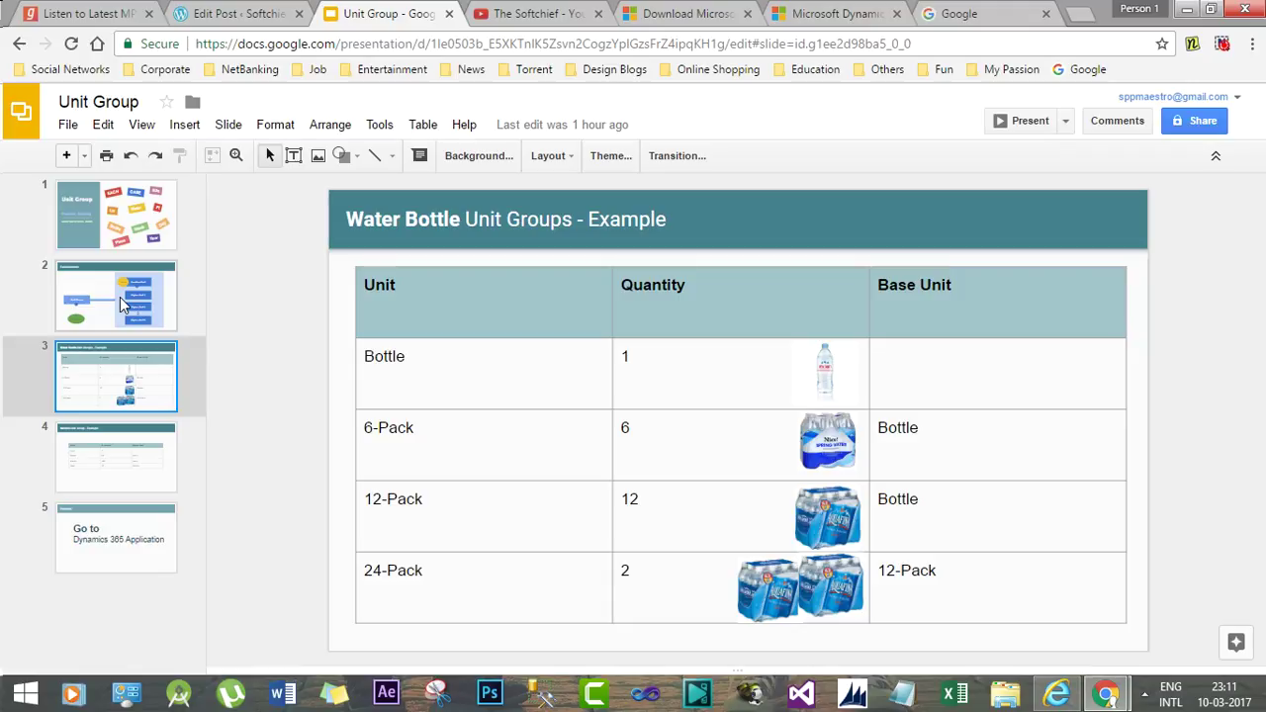
Step: Switch to Dynamics 365 and open the Unit Groups list from the Product Catalog settings
key("alt+Tab")
key("alt+Tab")
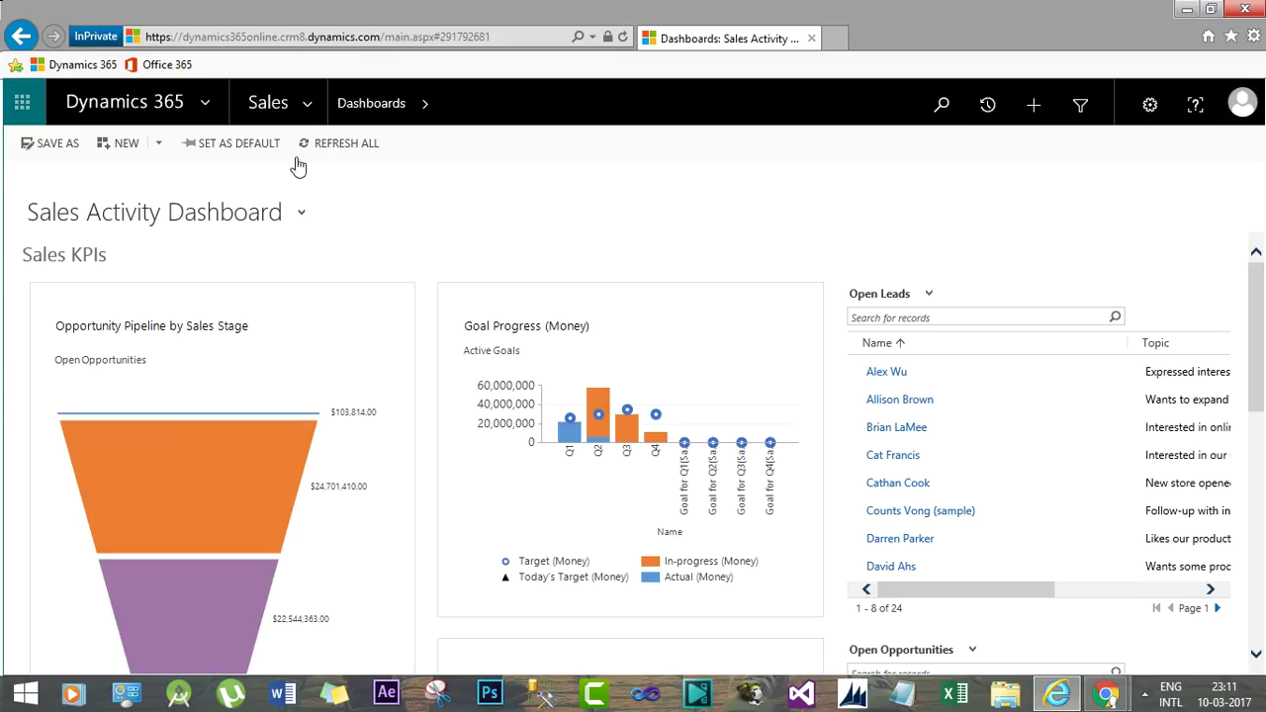
left_click(309, 103)
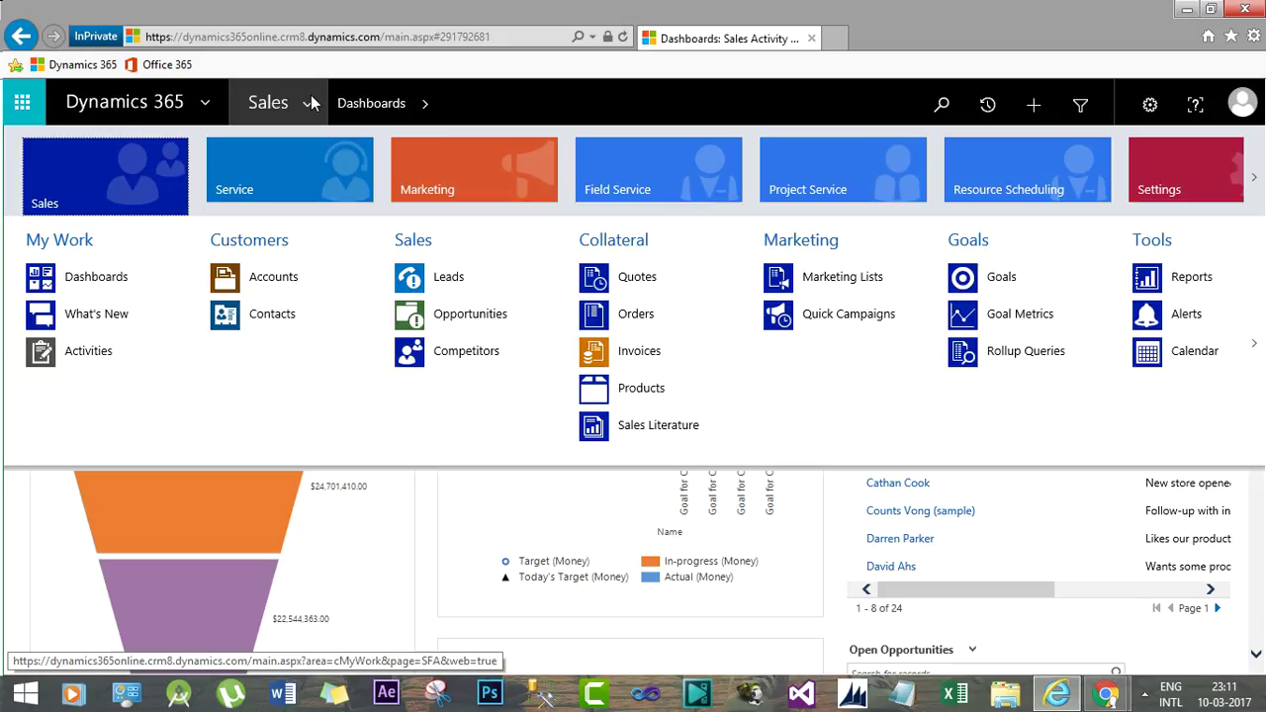
left_click(1160, 152)
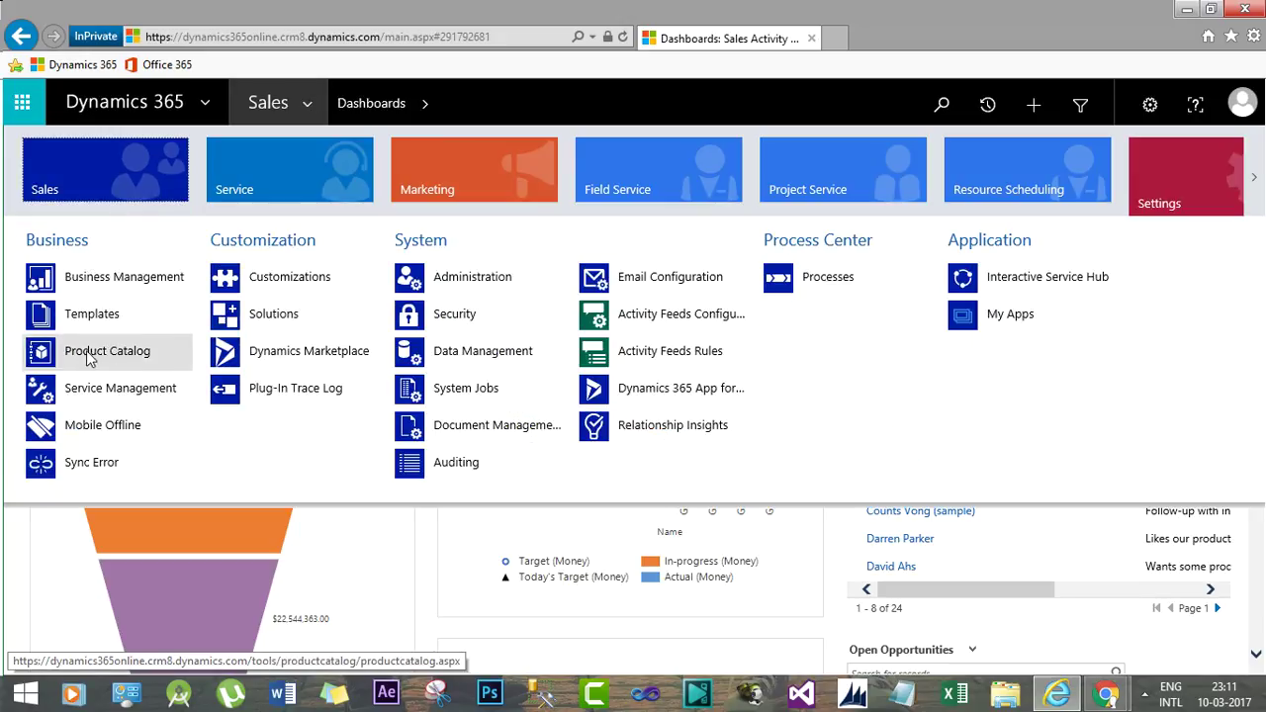
left_click(86, 358)
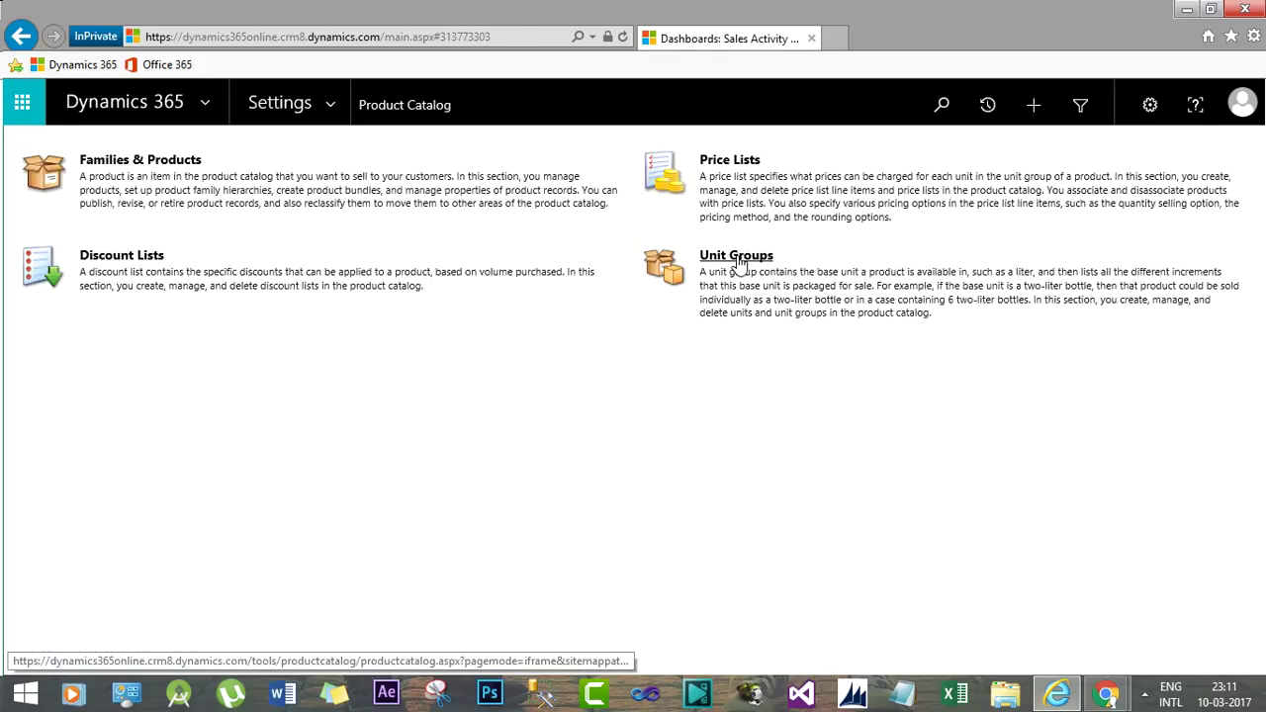
left_click(737, 263)
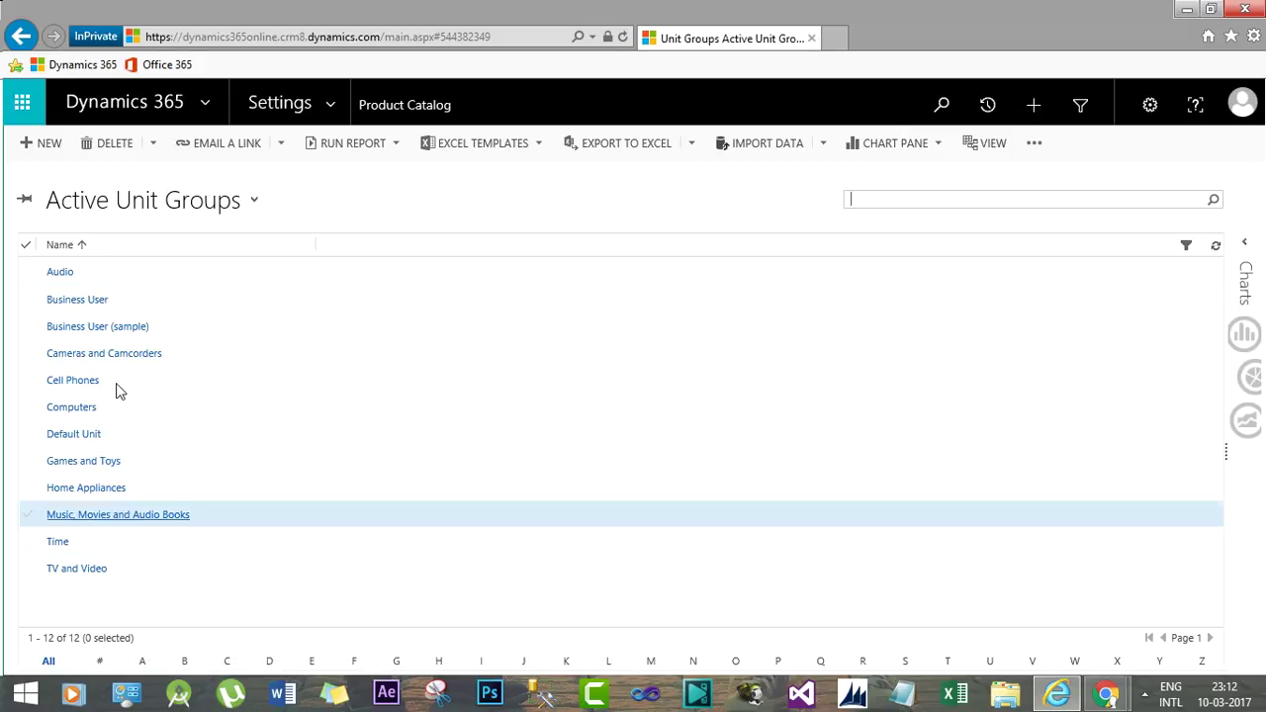
Step: Start a new unit group named Bottles with Bottle as its primary unit
left_click(44, 144)
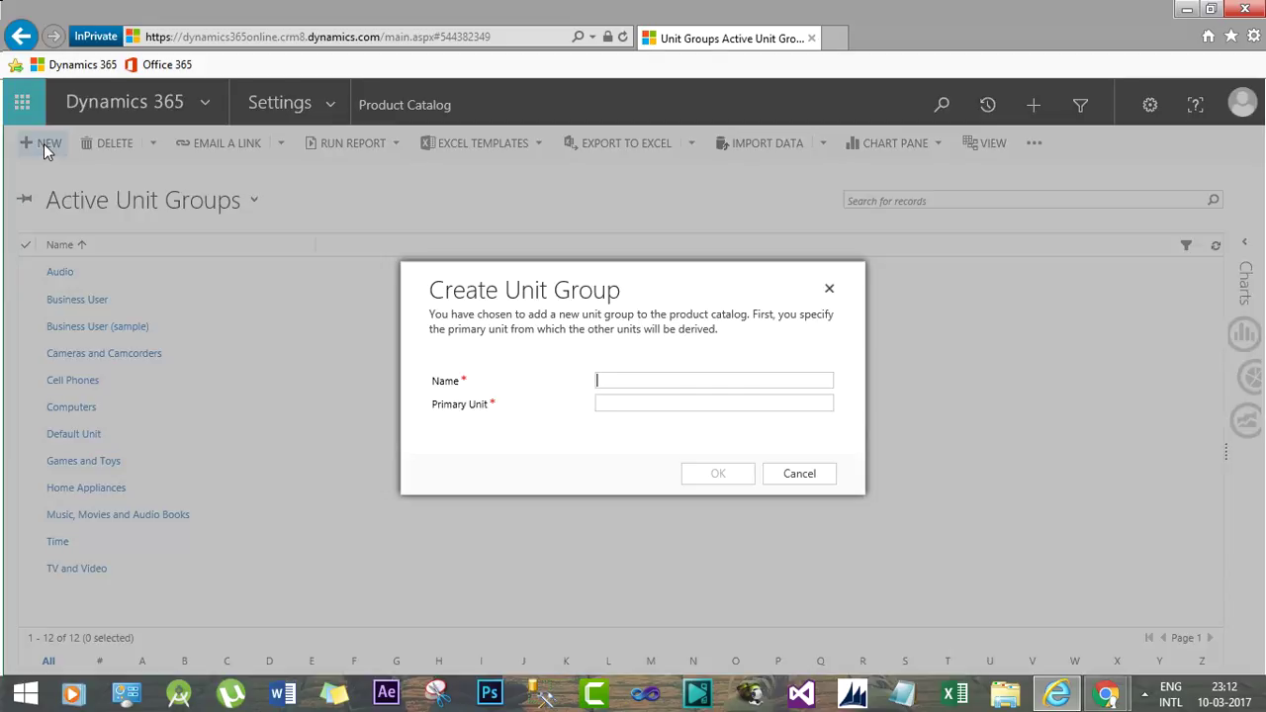
type("Bottles")
left_click(621, 403)
type("Bottl")
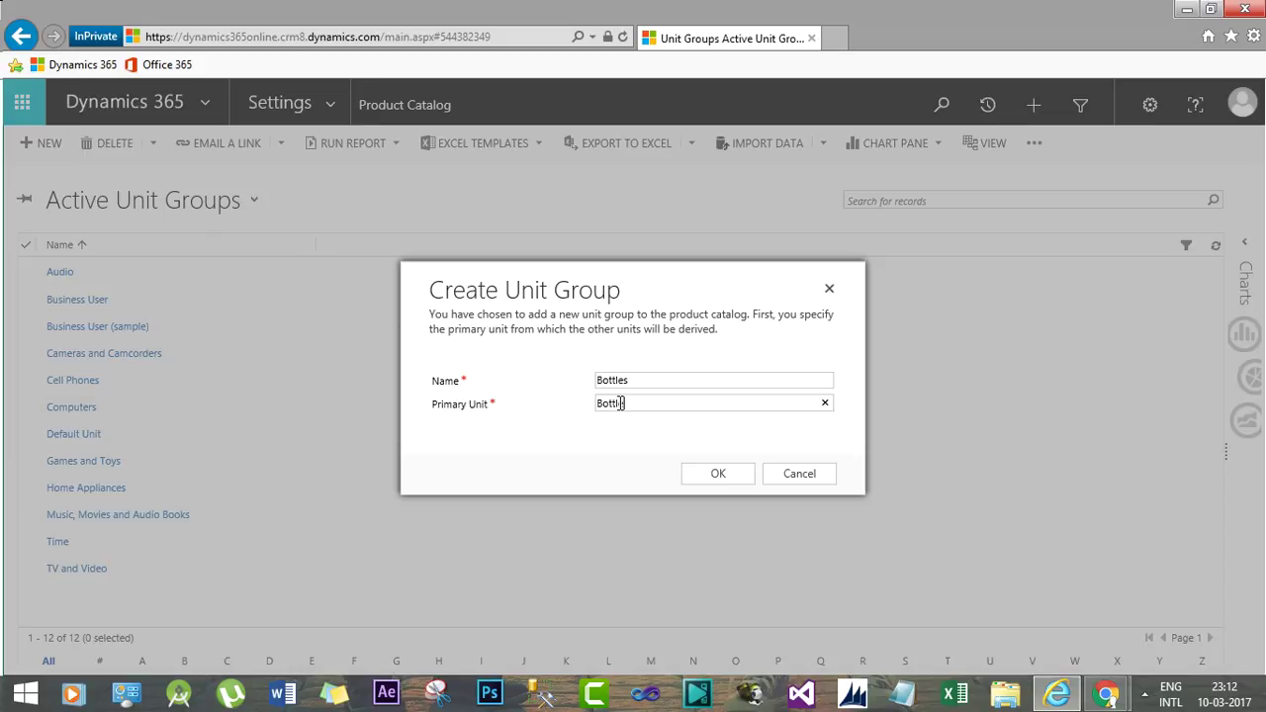
type("e")
key("BackSpace")
key("BackSpace")
key("BackSpace")
key("BackSpace")
key("BackSpace")
key("BackSpace")
type("Each")
key("BackSpace")
key("BackSpace")
key("BackSpace")
key("BackSpace")
type("Piece")
key("BackSpace")
key("BackSpace")
key("BackSpace")
key("BackSpace")
key("BackSpace")
type("Bottle")
Step: Confirm creation of the unit group and show the list of its related units
left_click(717, 479)
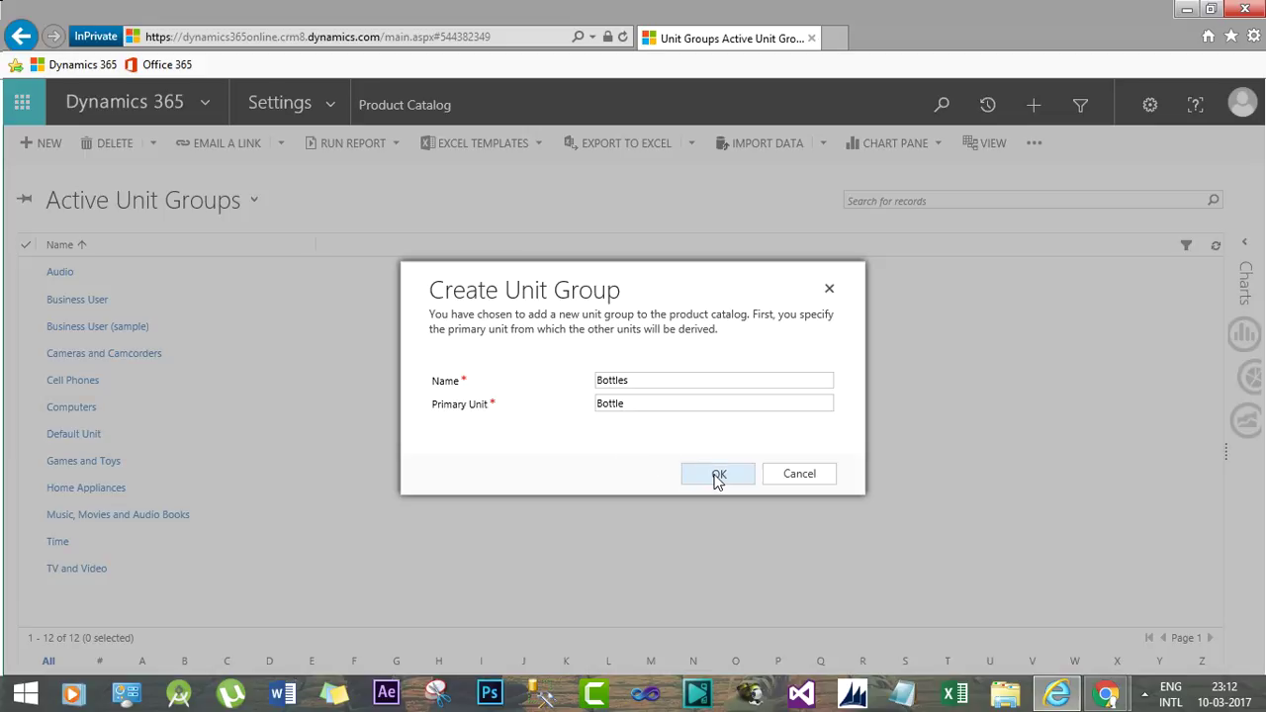
left_click(717, 476)
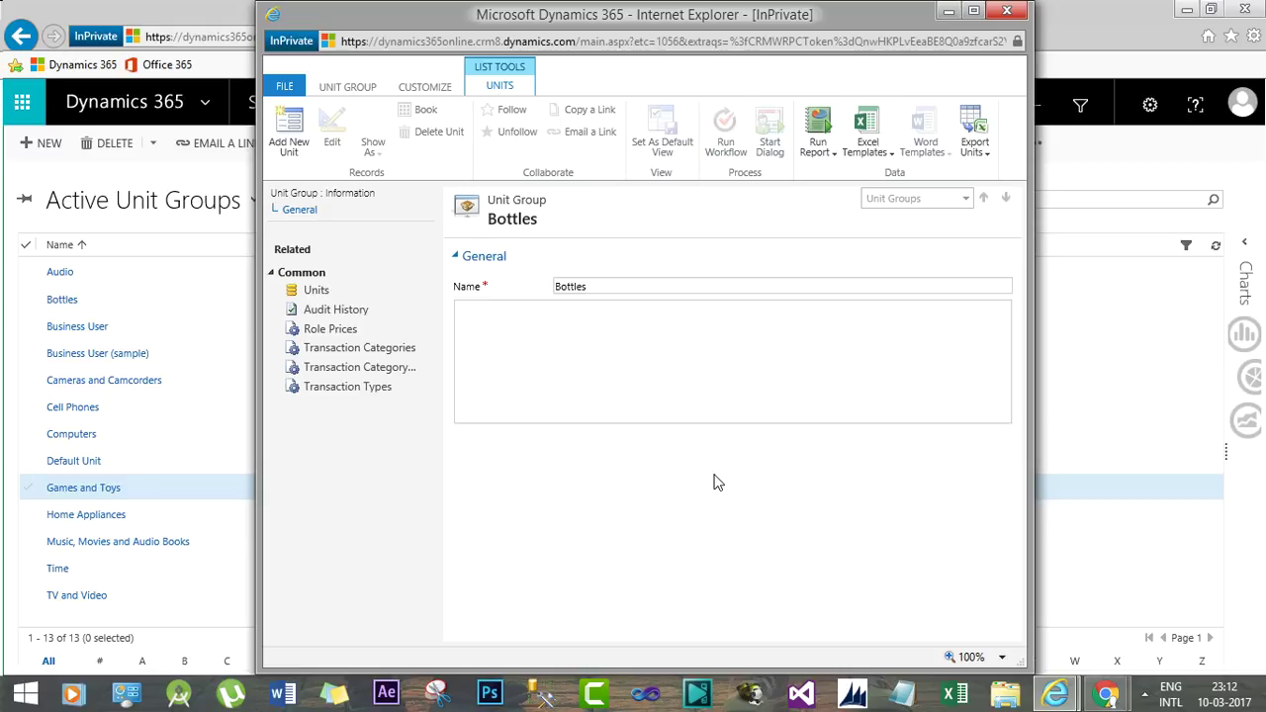
left_click(318, 291)
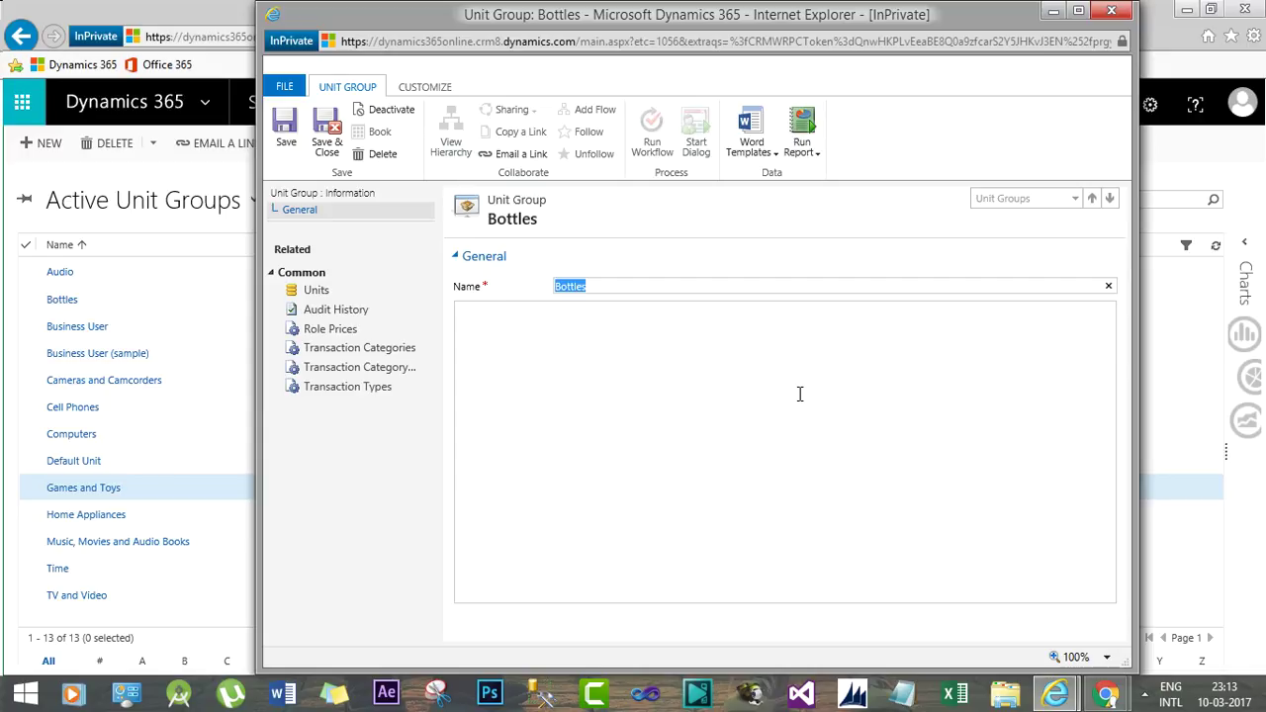
left_click(326, 293)
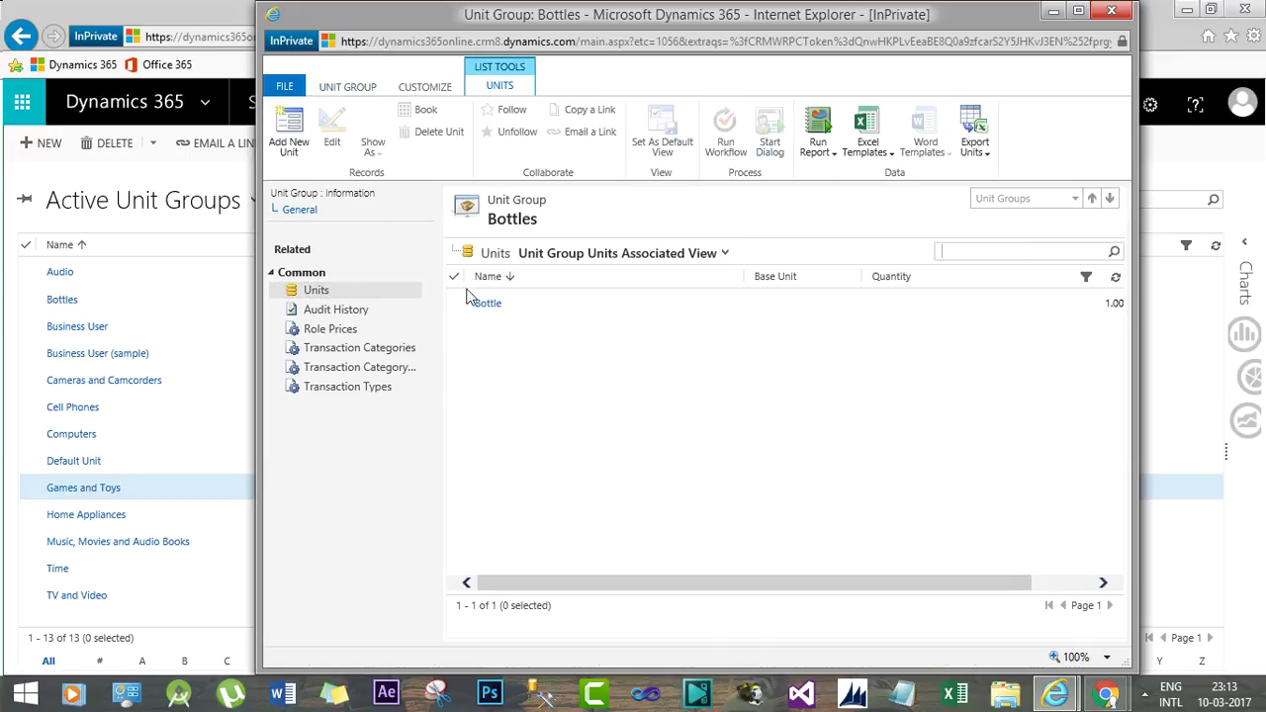
Step: Add a unit named 6-Pack with quantity 6 and base unit Bottle, saving it and starting another new unit
left_click(529, 302)
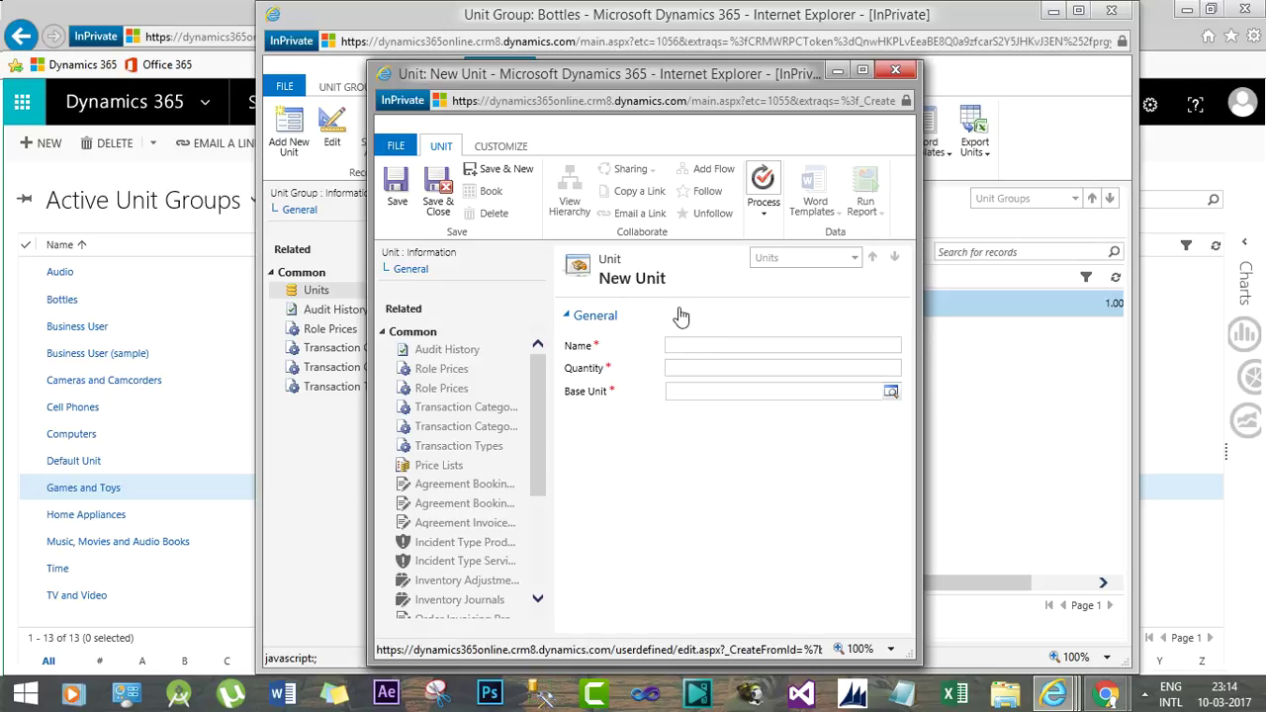
left_click(700, 344)
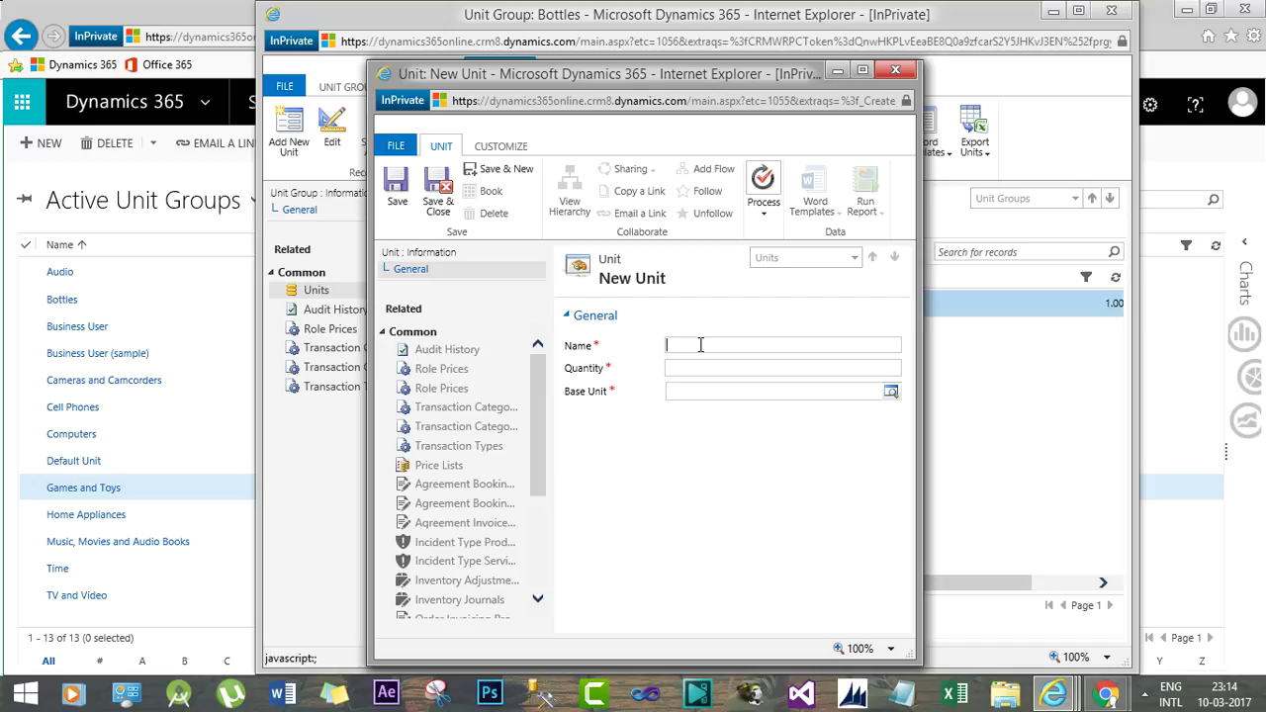
type("6-Pack")
left_click(747, 367)
type("6")
key("Tab")
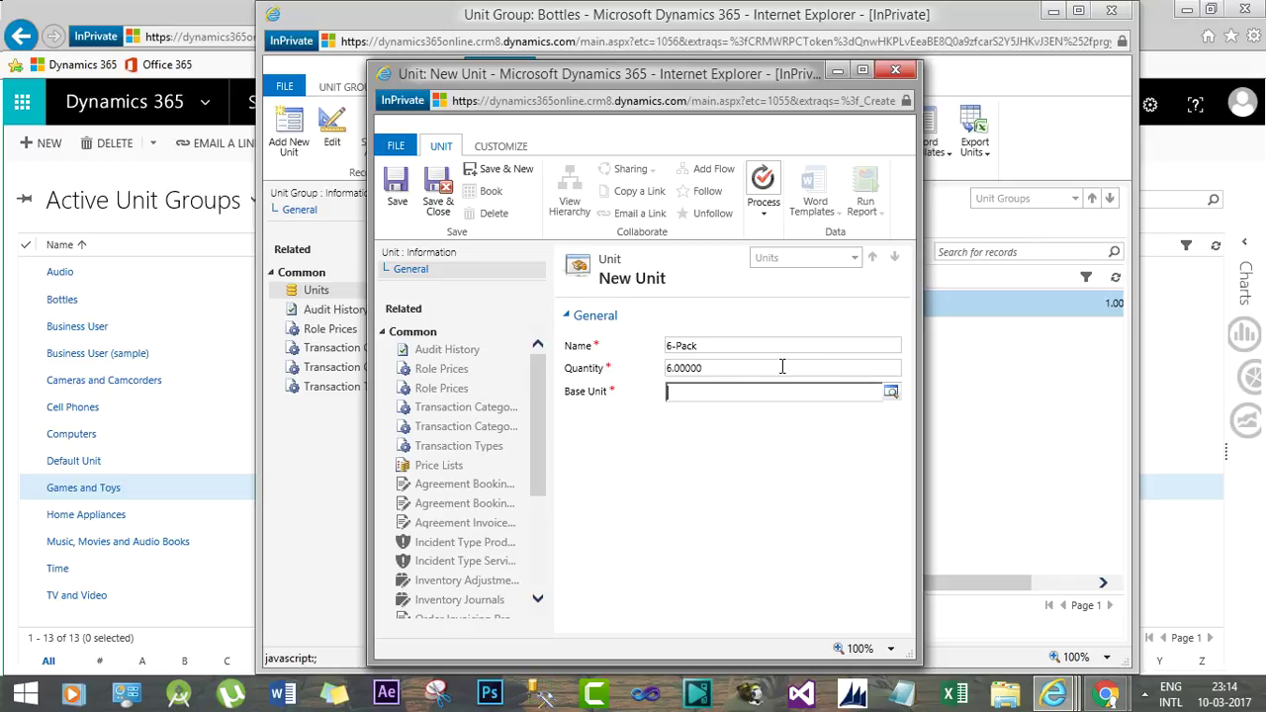
left_click(889, 395)
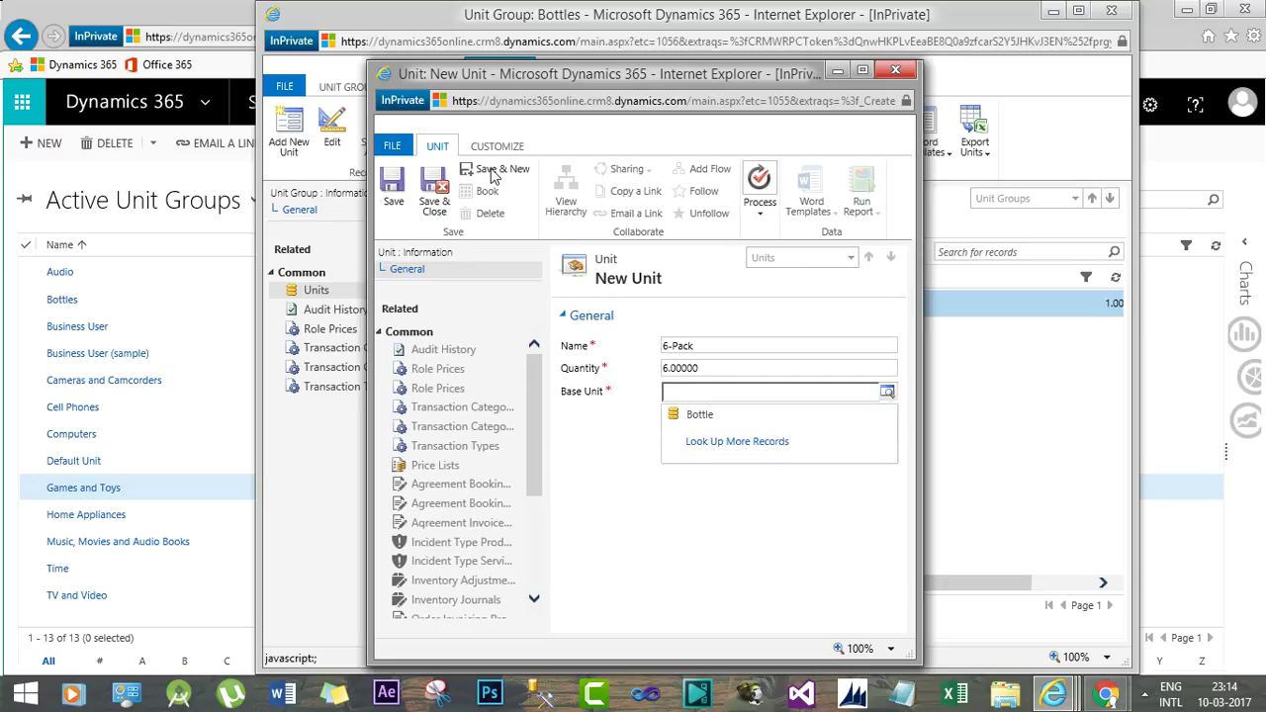
left_click(699, 415)
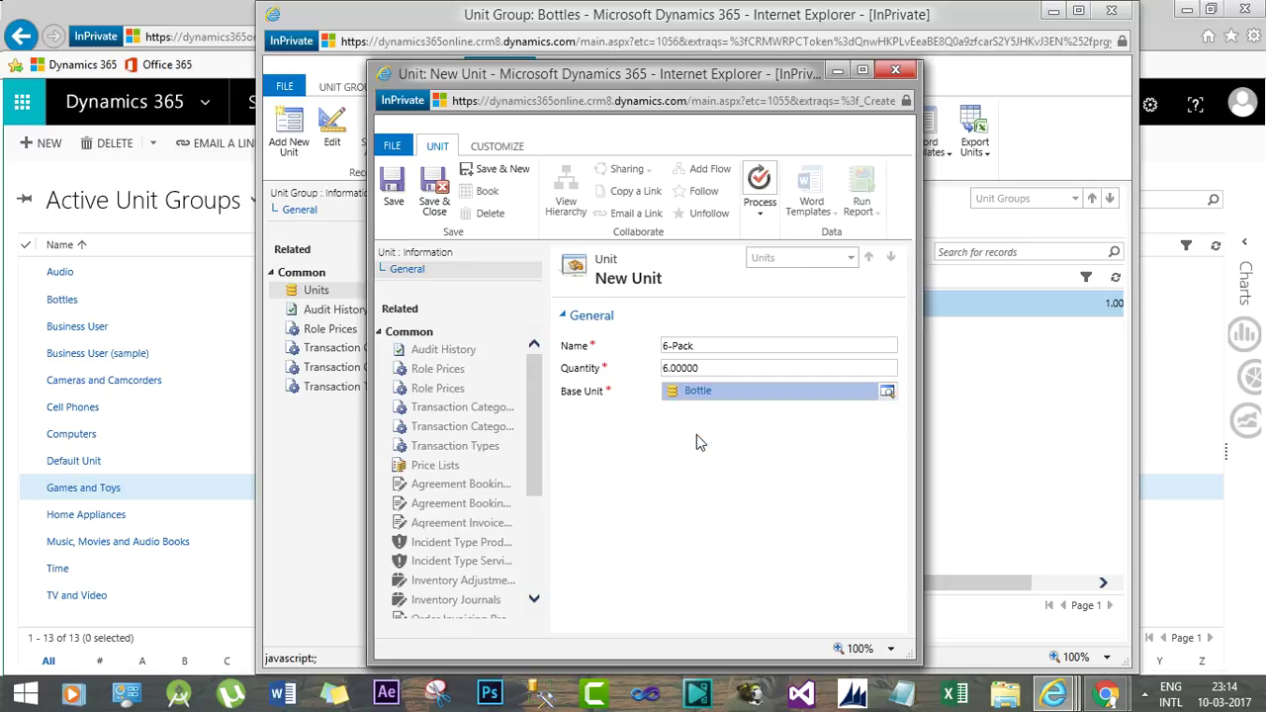
left_click(482, 176)
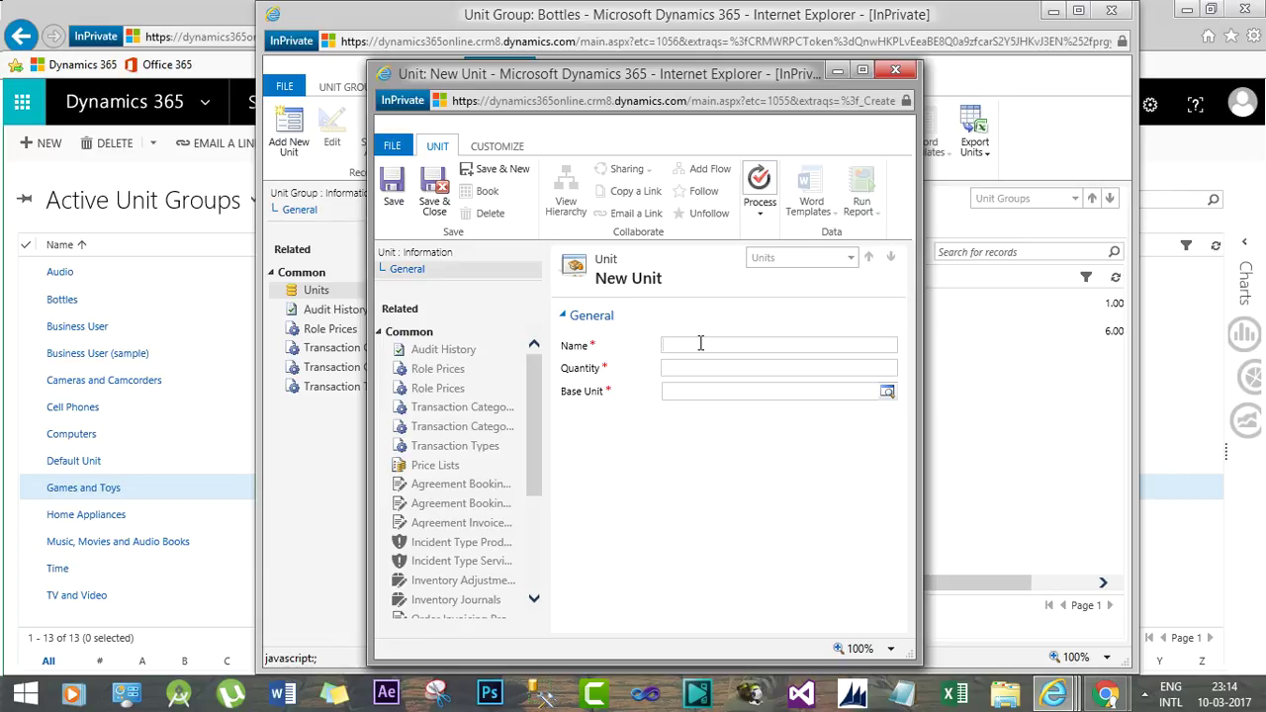
Step: Define the new unit as 12-Pack with quantity 12 and base unit Bottle, then save it and start another
type("Pack")
key("Home")
type("12-")
left_click(704, 368)
type("12")
left_click(889, 392)
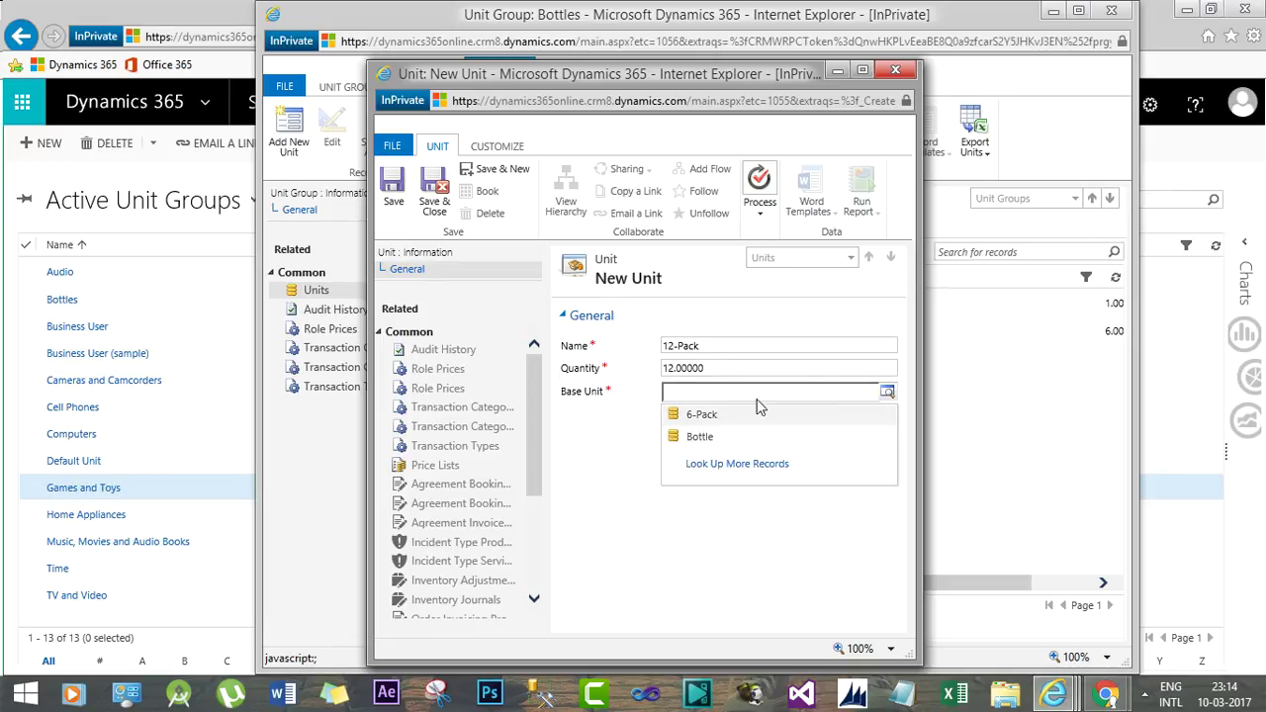
left_click(688, 442)
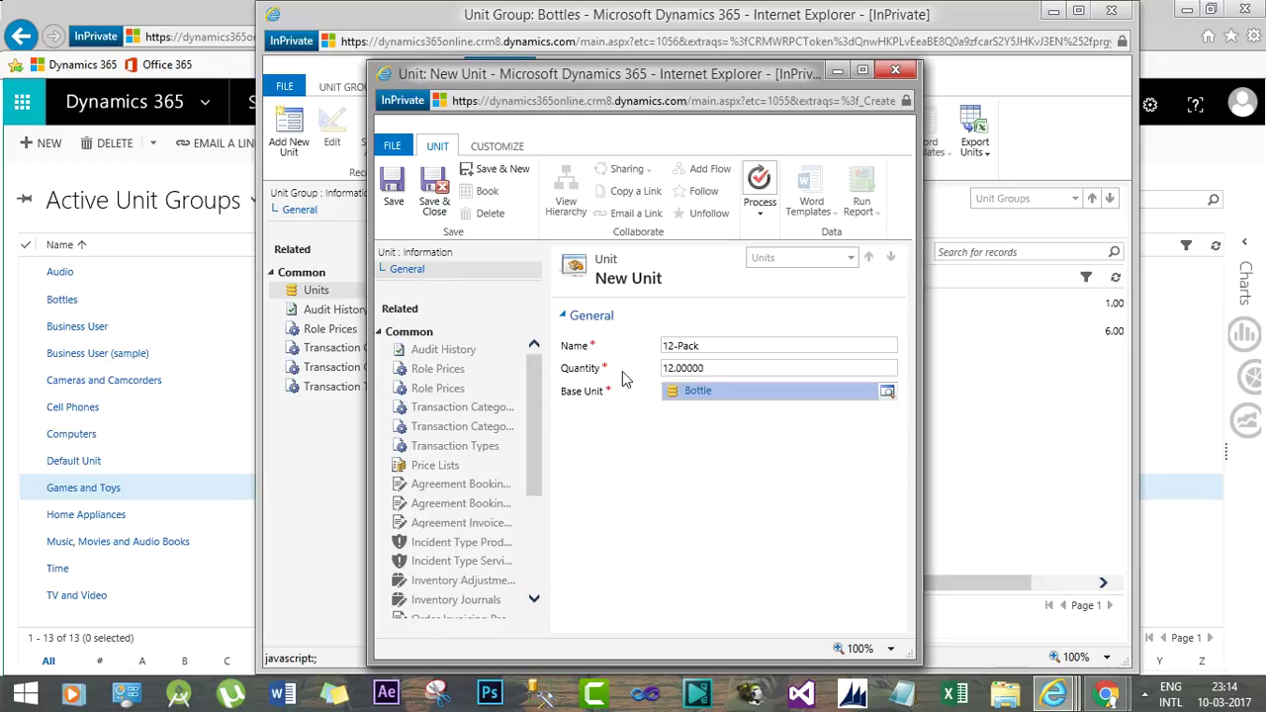
left_click(479, 174)
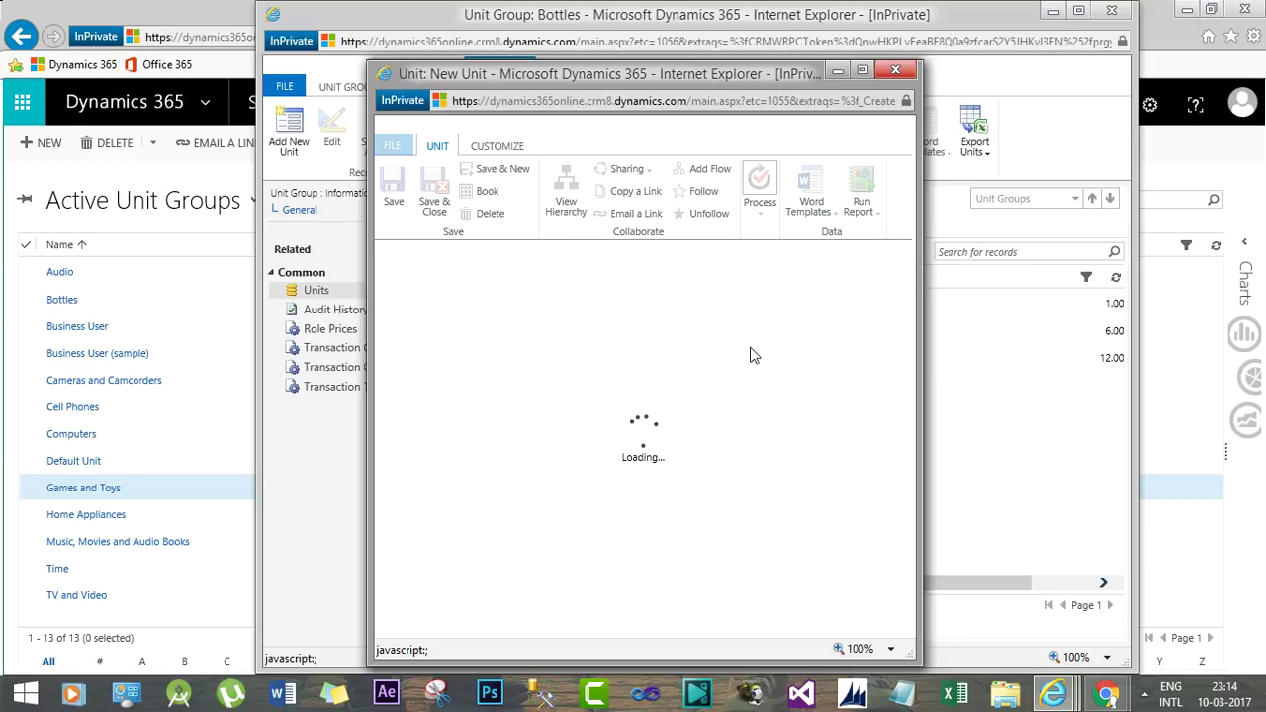
Step: Define the new unit as 24-Pack with quantity 2 and base unit 12-Pack, then save and close it
left_click(740, 346)
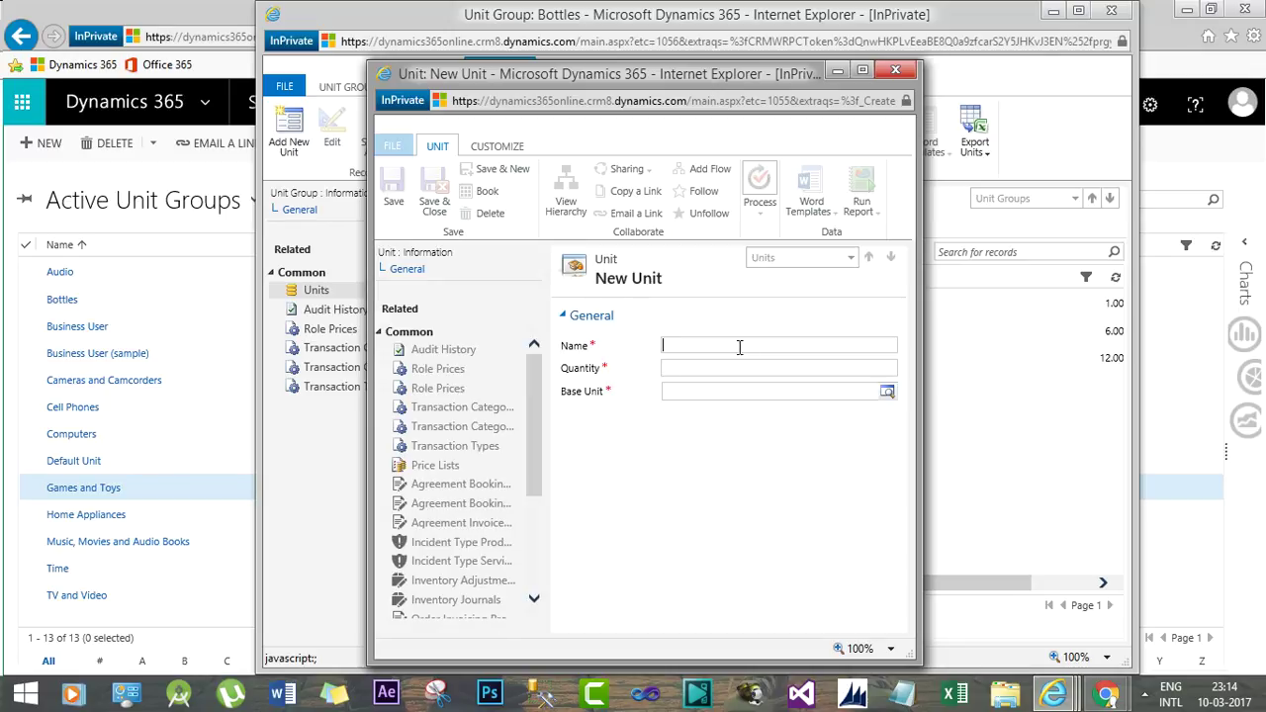
type("24-Pack")
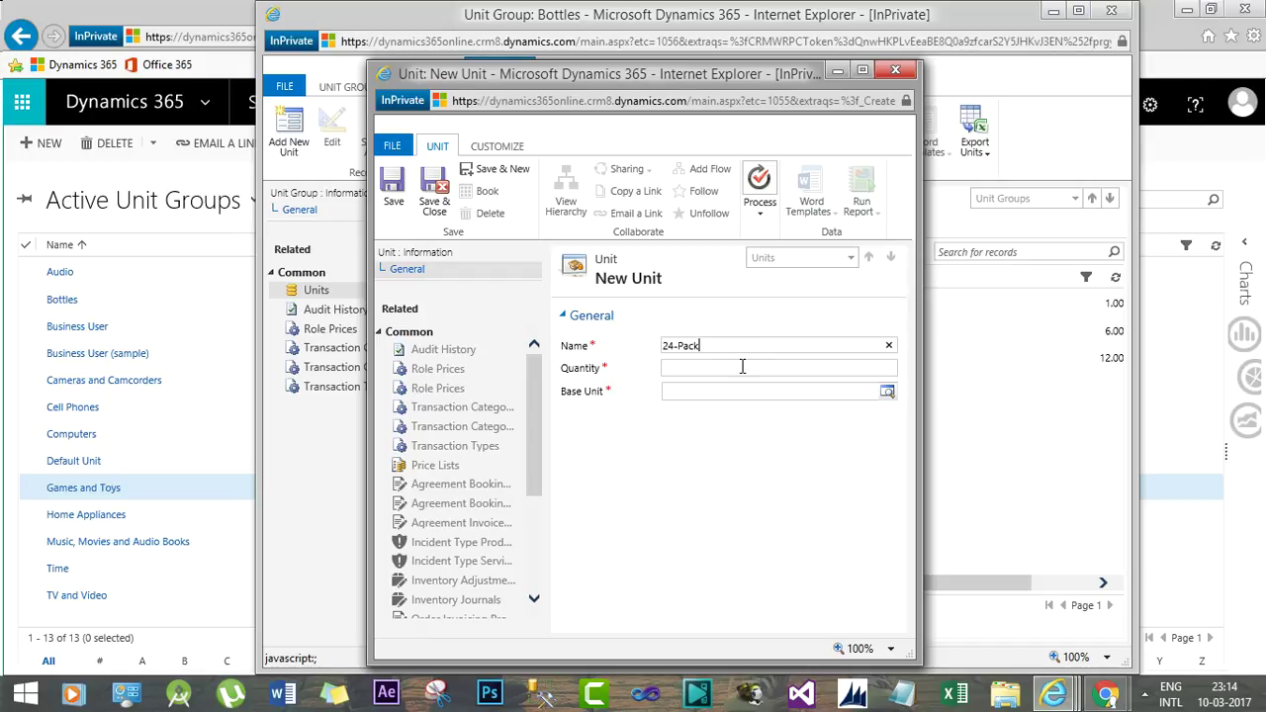
left_click(742, 367)
type("2")
left_click(887, 393)
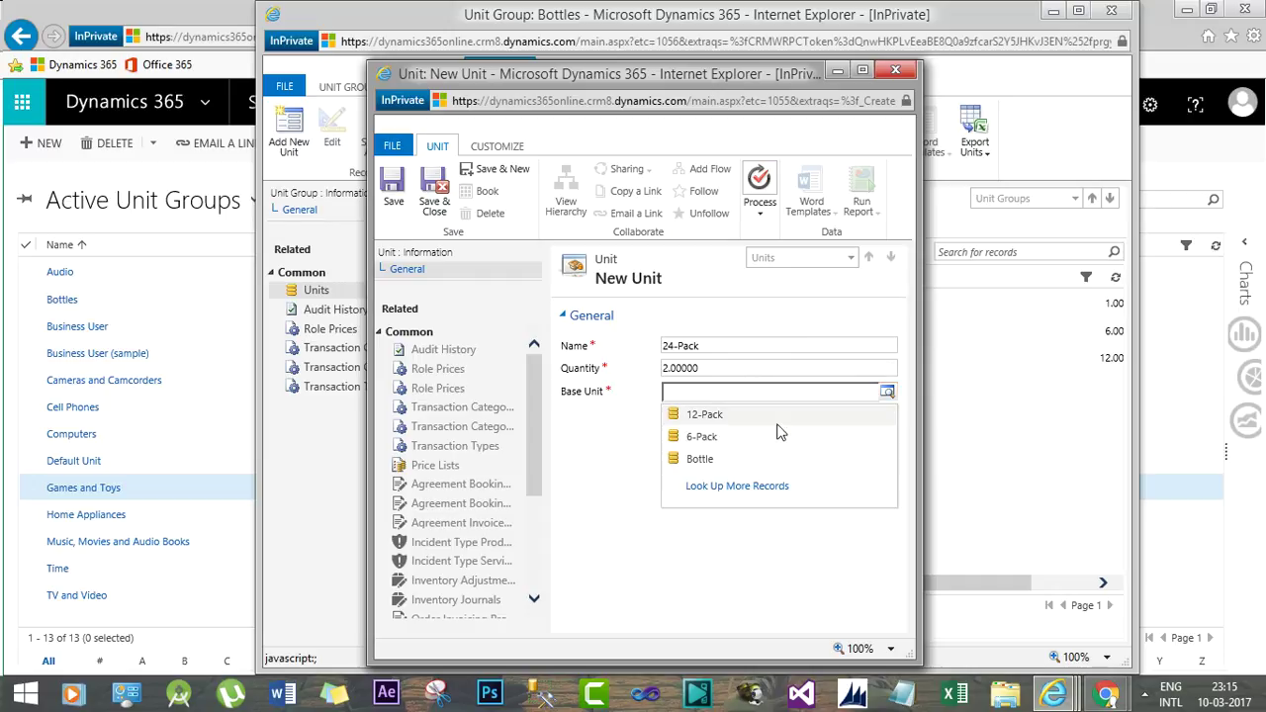
left_click(696, 422)
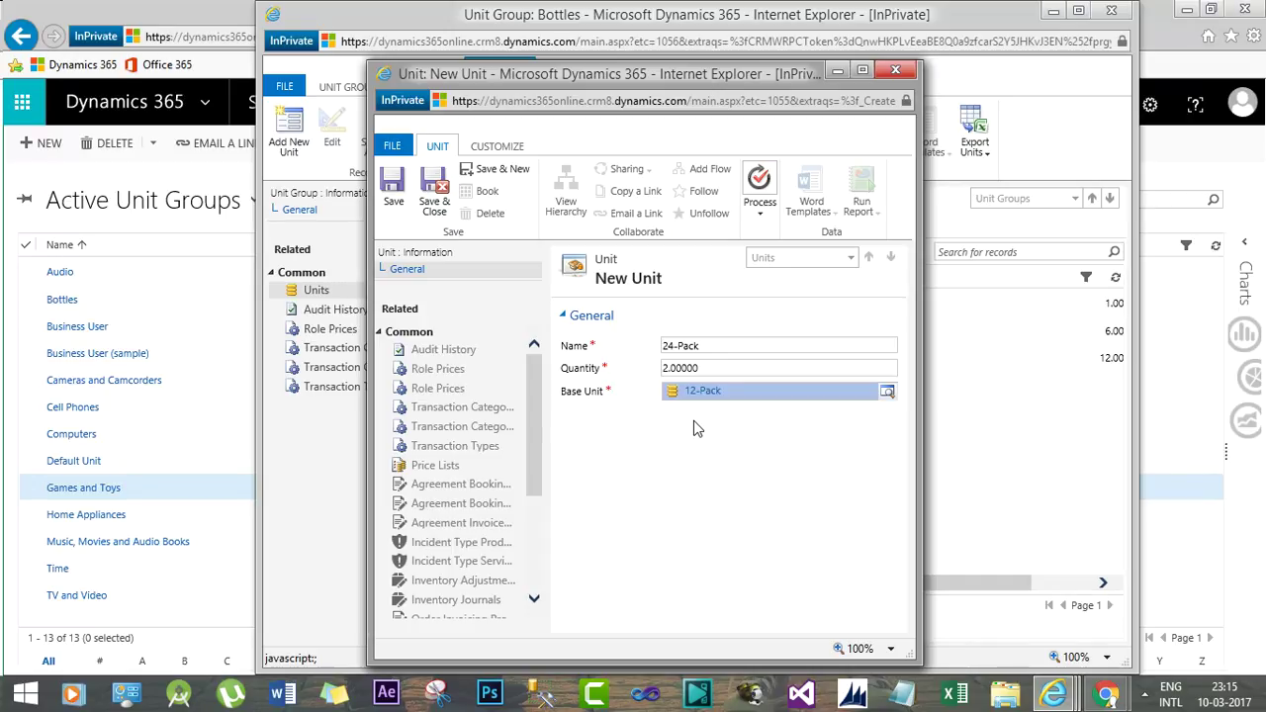
left_click(438, 192)
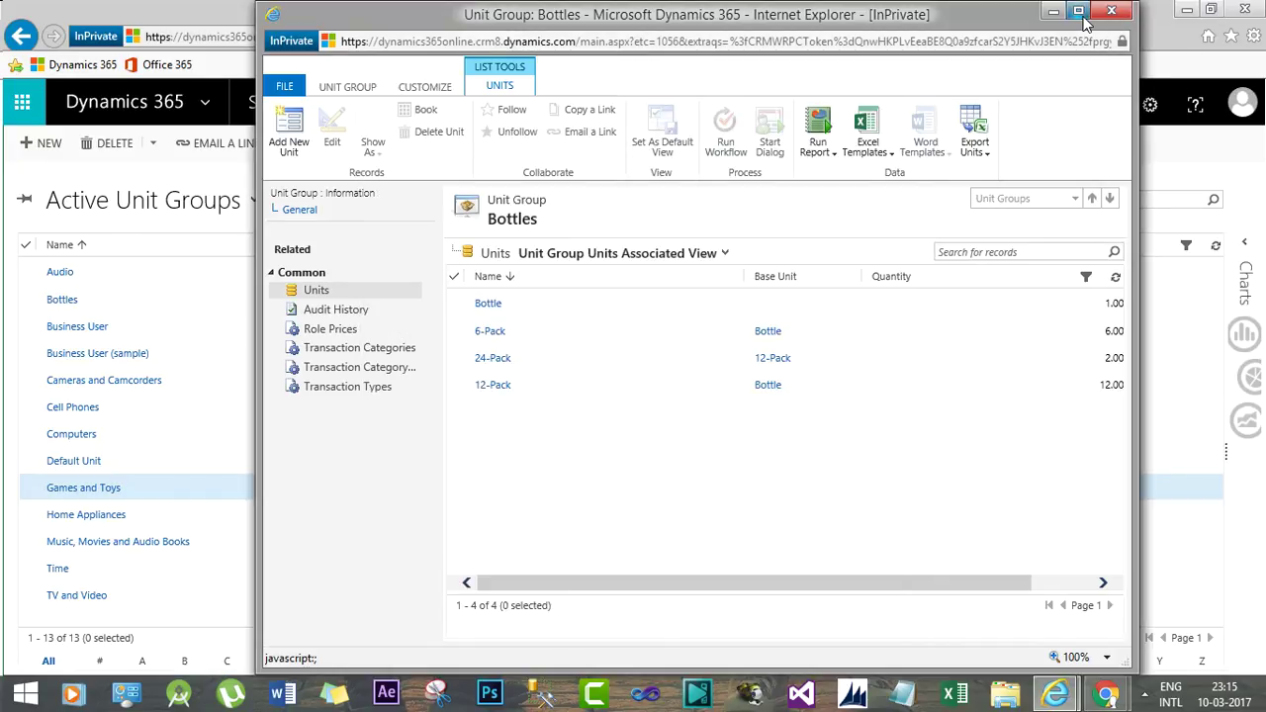
Step: Maximize the Bottles unit group window and check the base unit and quantity of each listed unit
left_click(1078, 10)
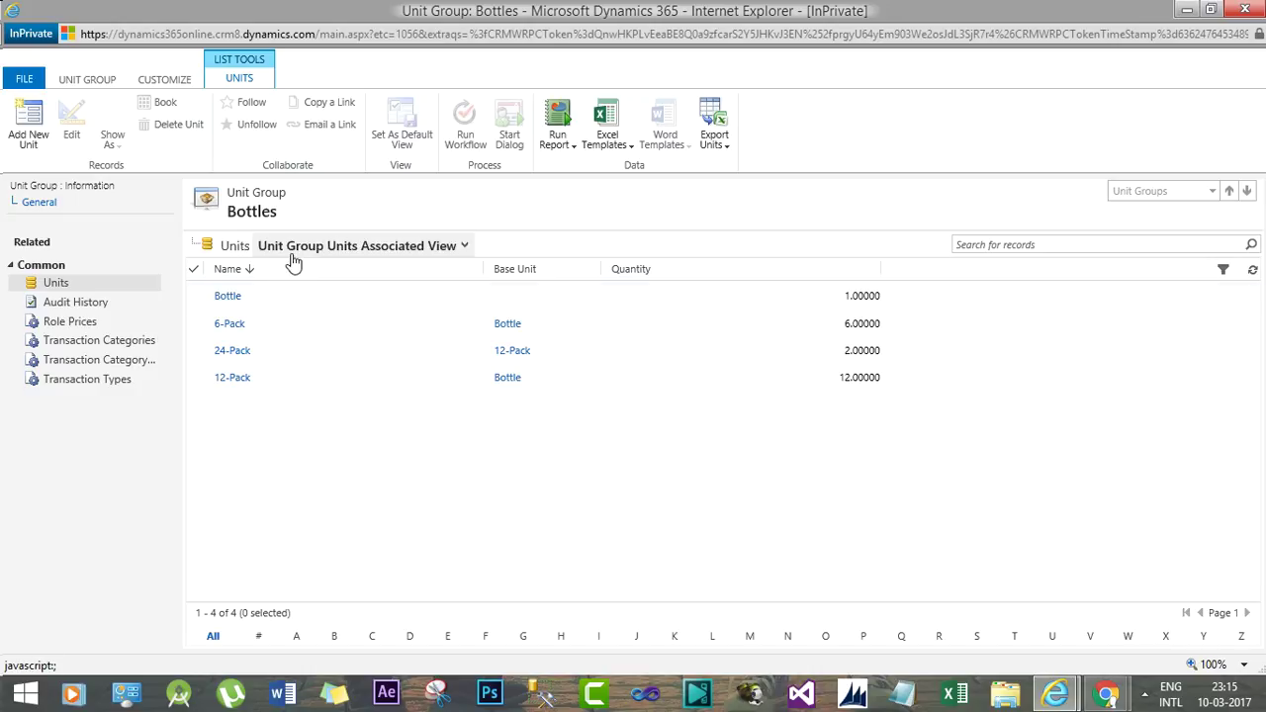
left_click(300, 302)
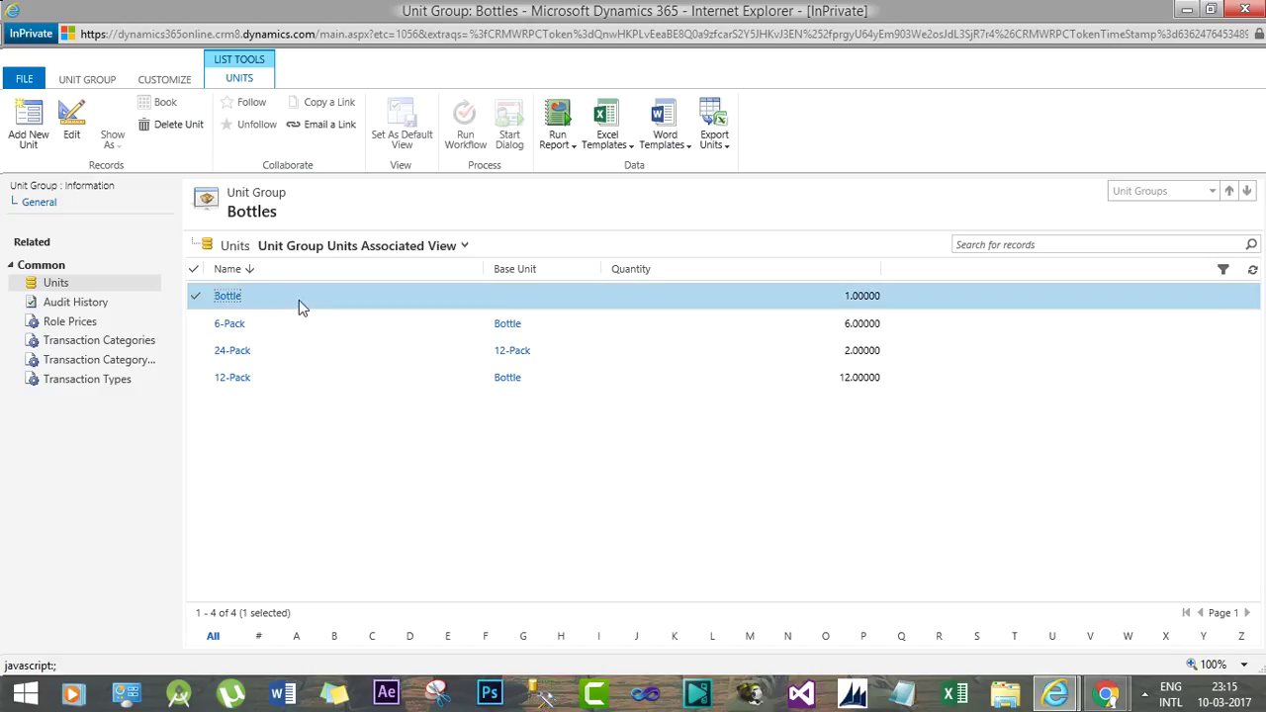
left_click(292, 323)
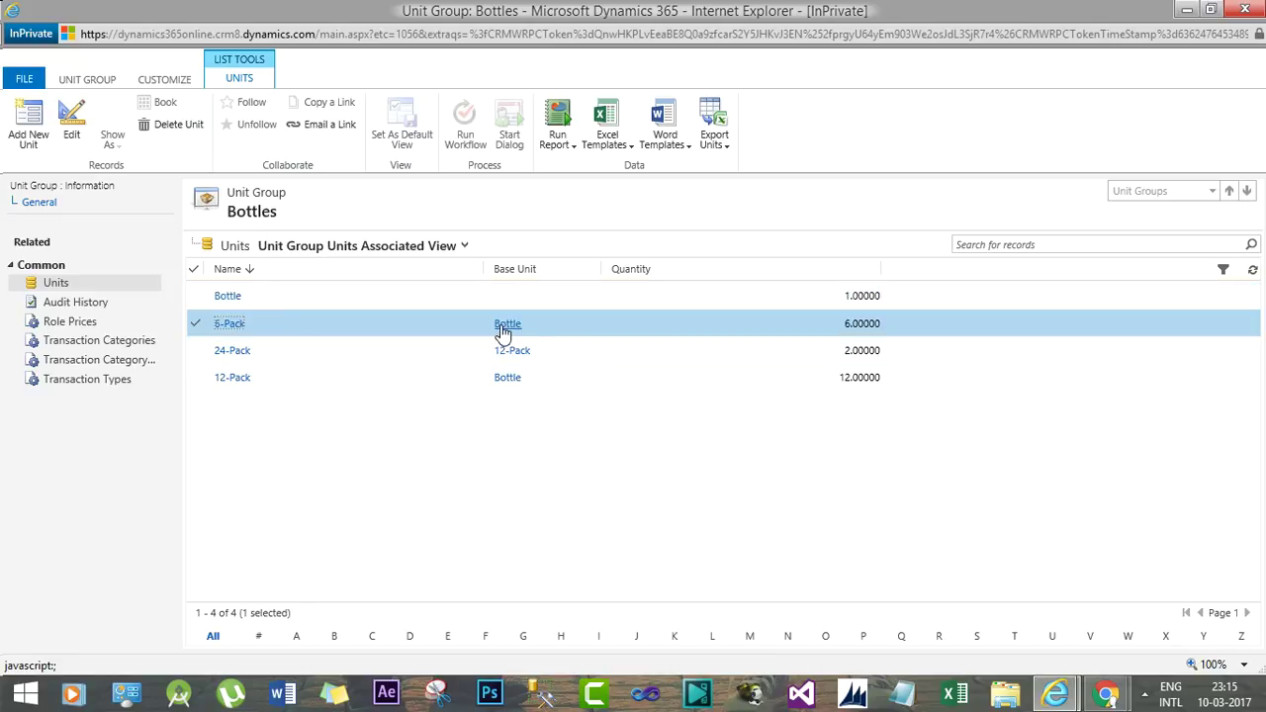
left_click(265, 356)
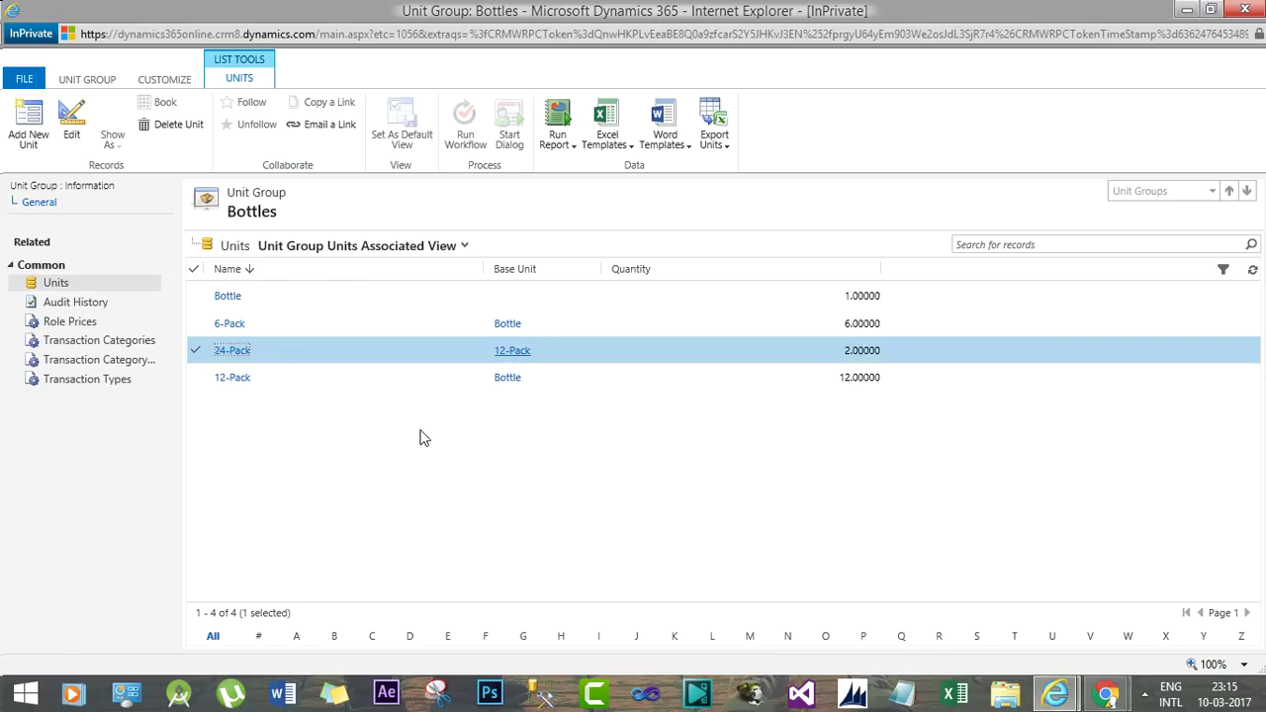
left_click(276, 381)
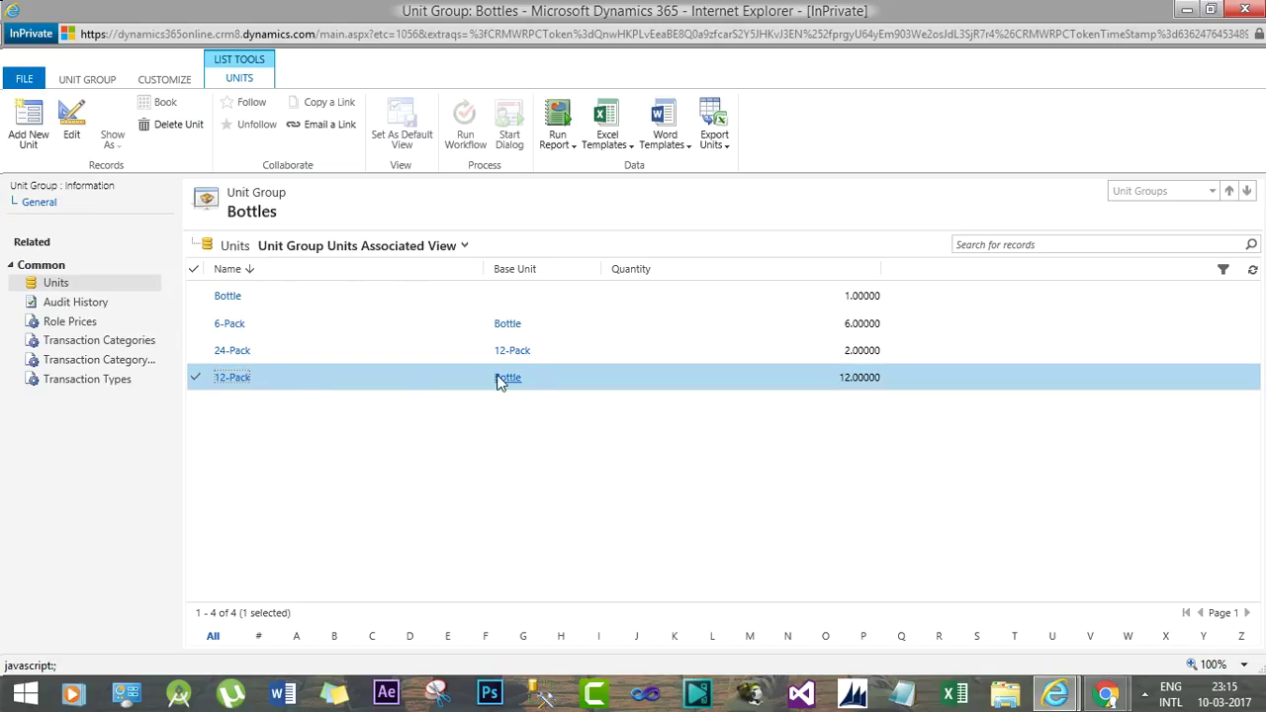
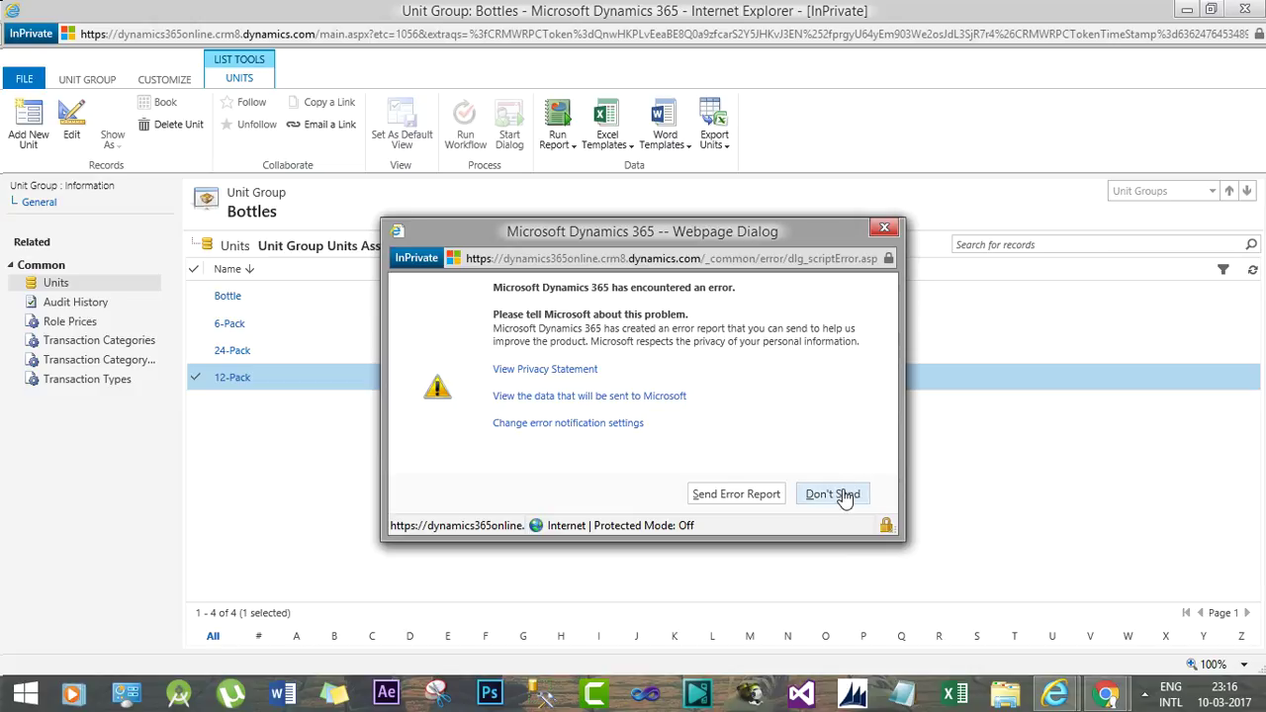
Step: Dismiss the error report without sending it and start a new product under Families & Products in the product catalog
left_click(841, 497)
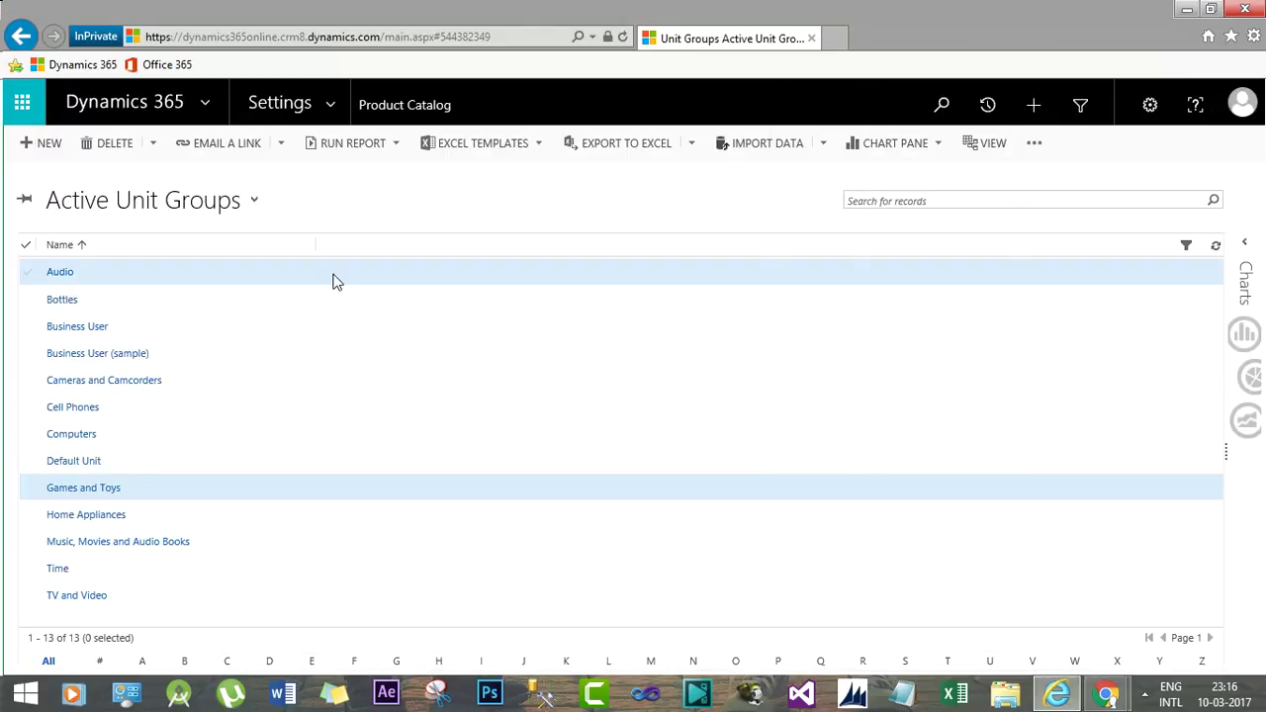
left_click(335, 102)
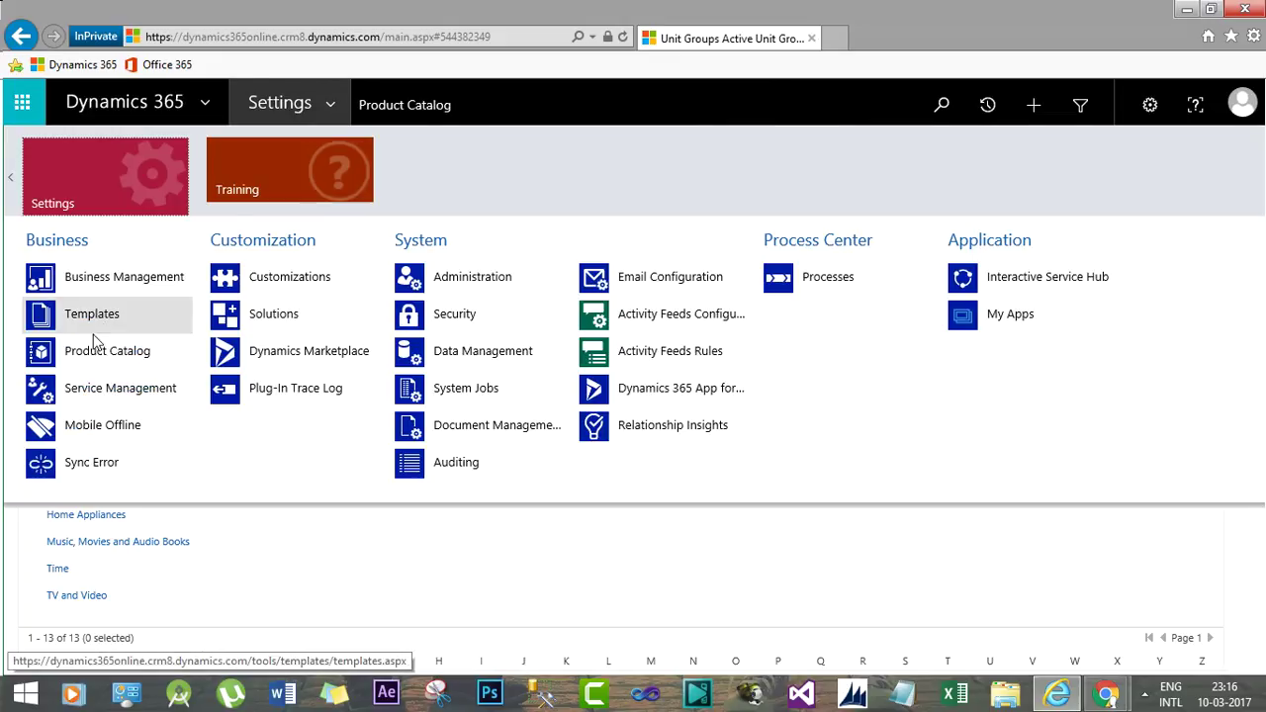
left_click(94, 346)
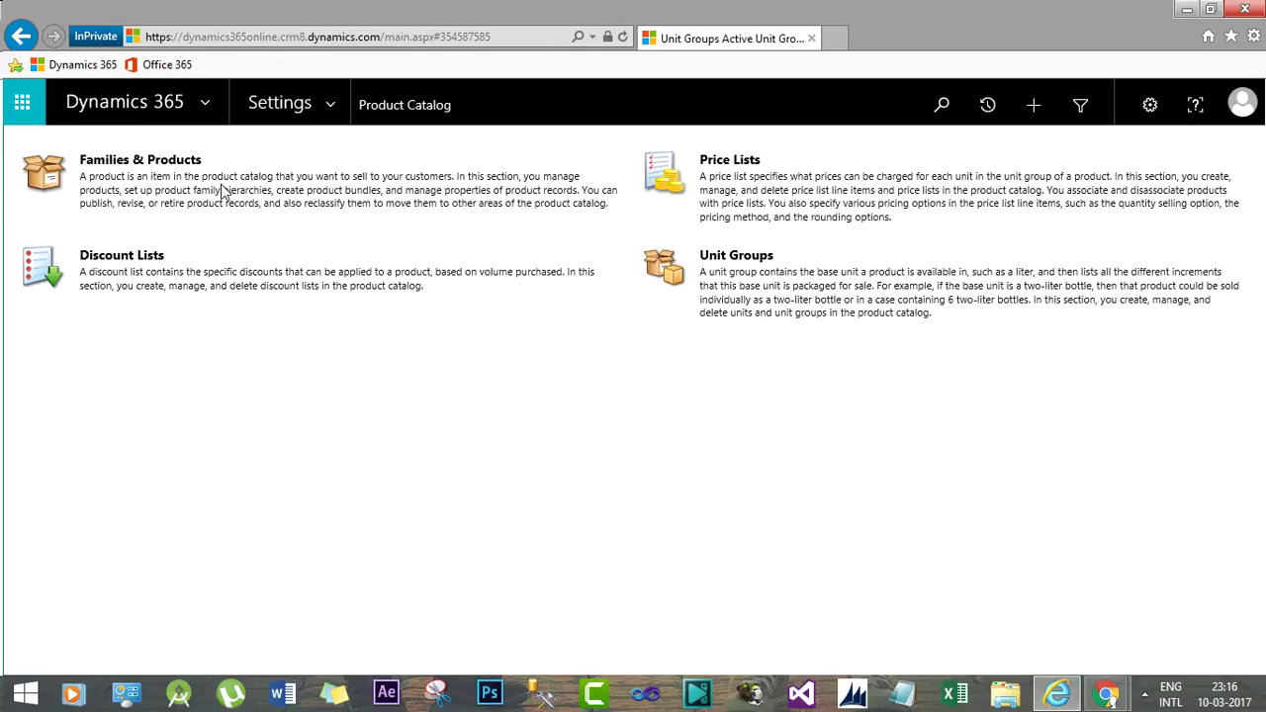
left_click(159, 163)
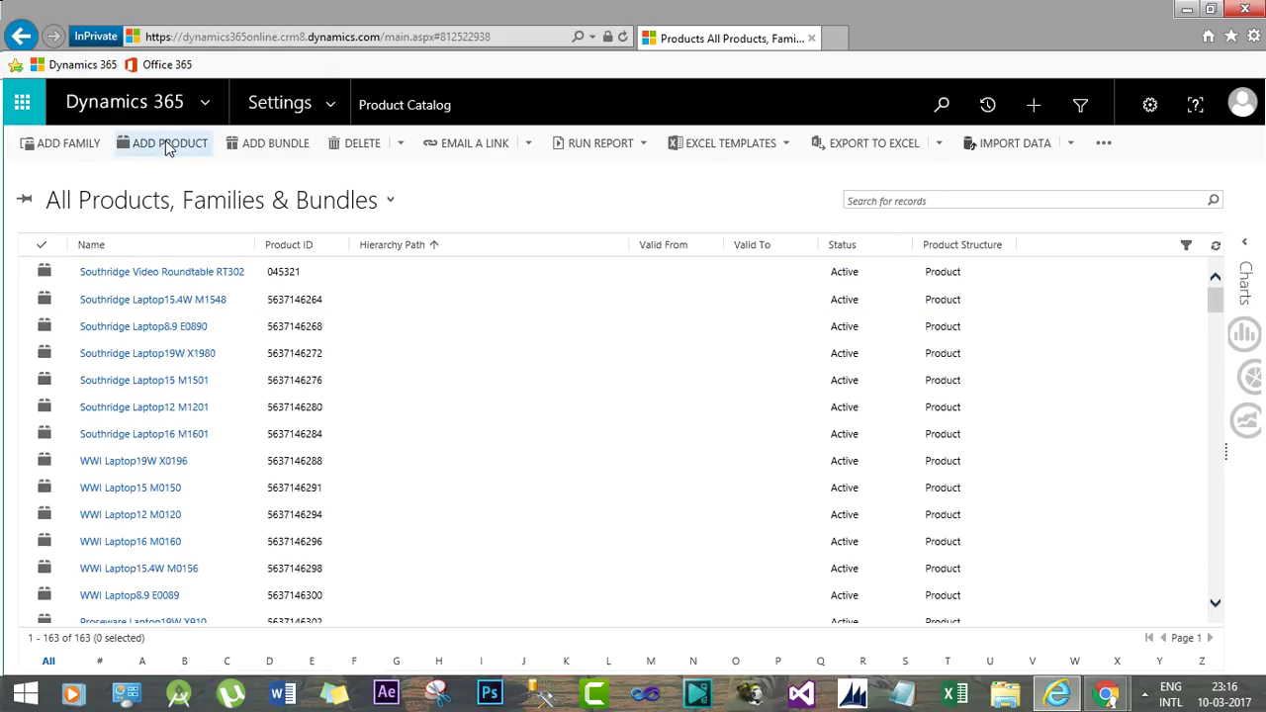
left_click(168, 144)
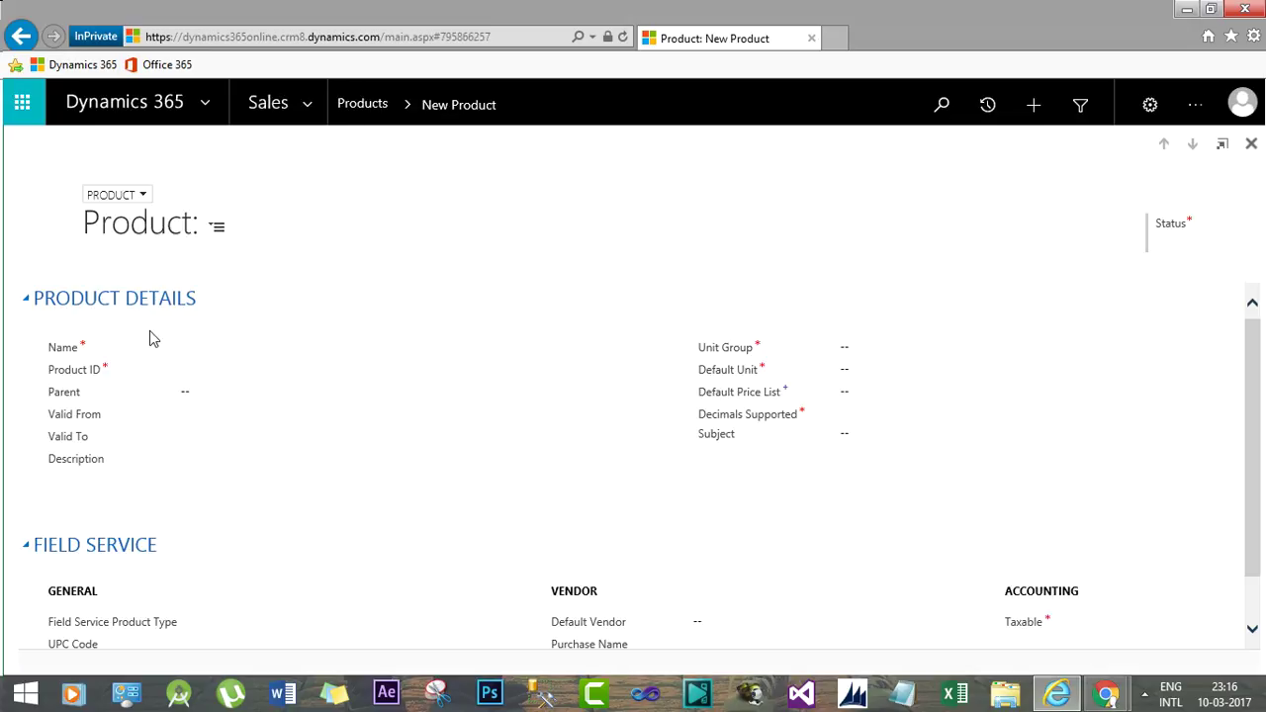
Step: Name the new product Orange Flavoured Water Bottle and give it the product ID OFWB100
left_click(201, 347)
type("Or")
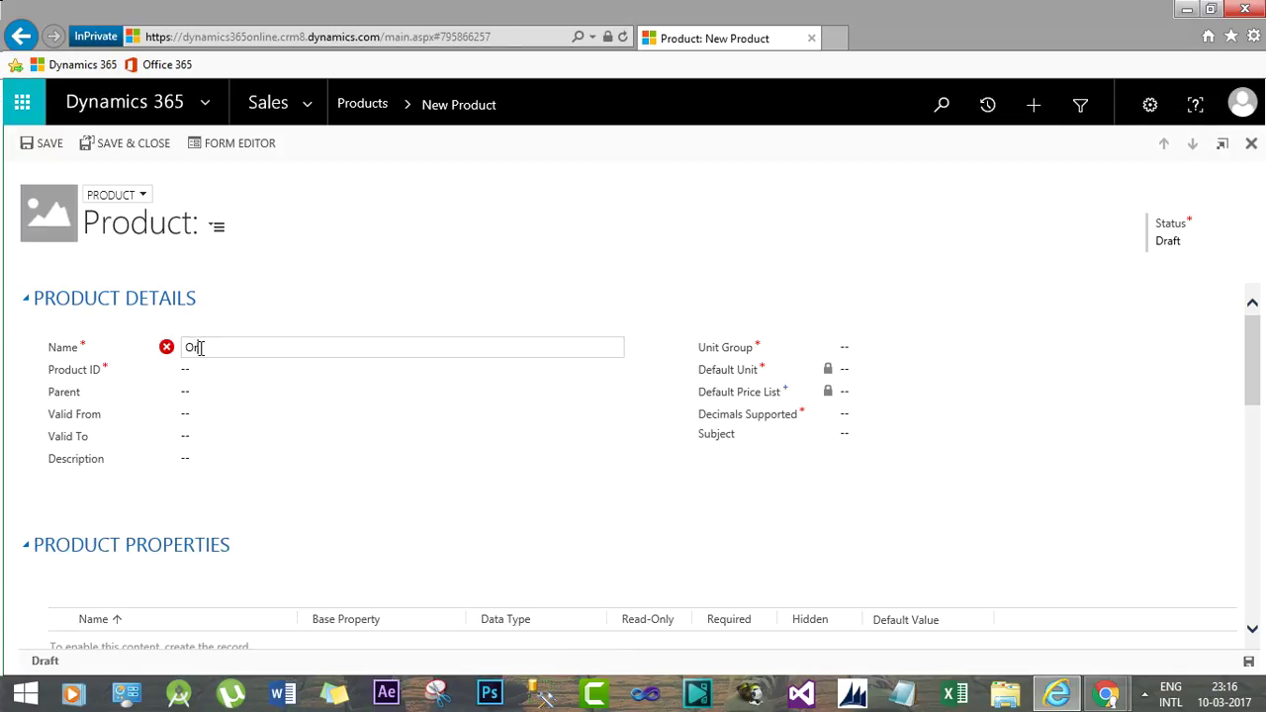
type("ange Flavoured Water Bottle")
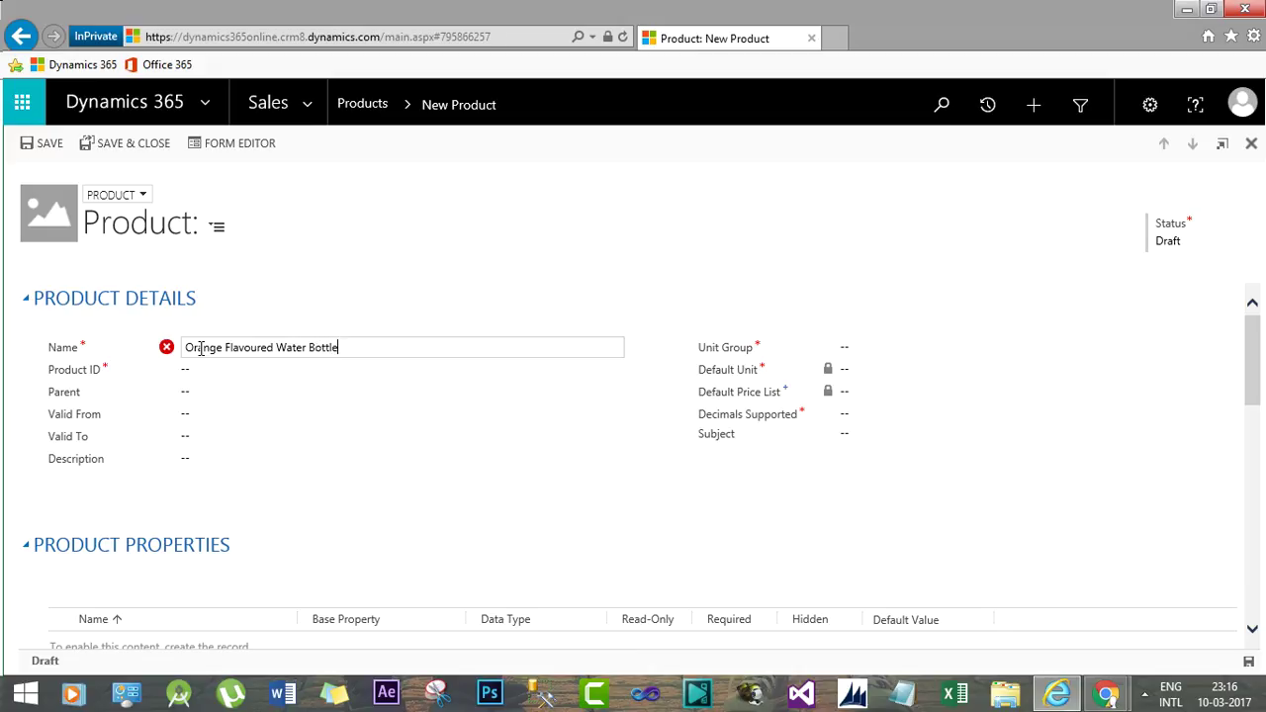
left_click(207, 371)
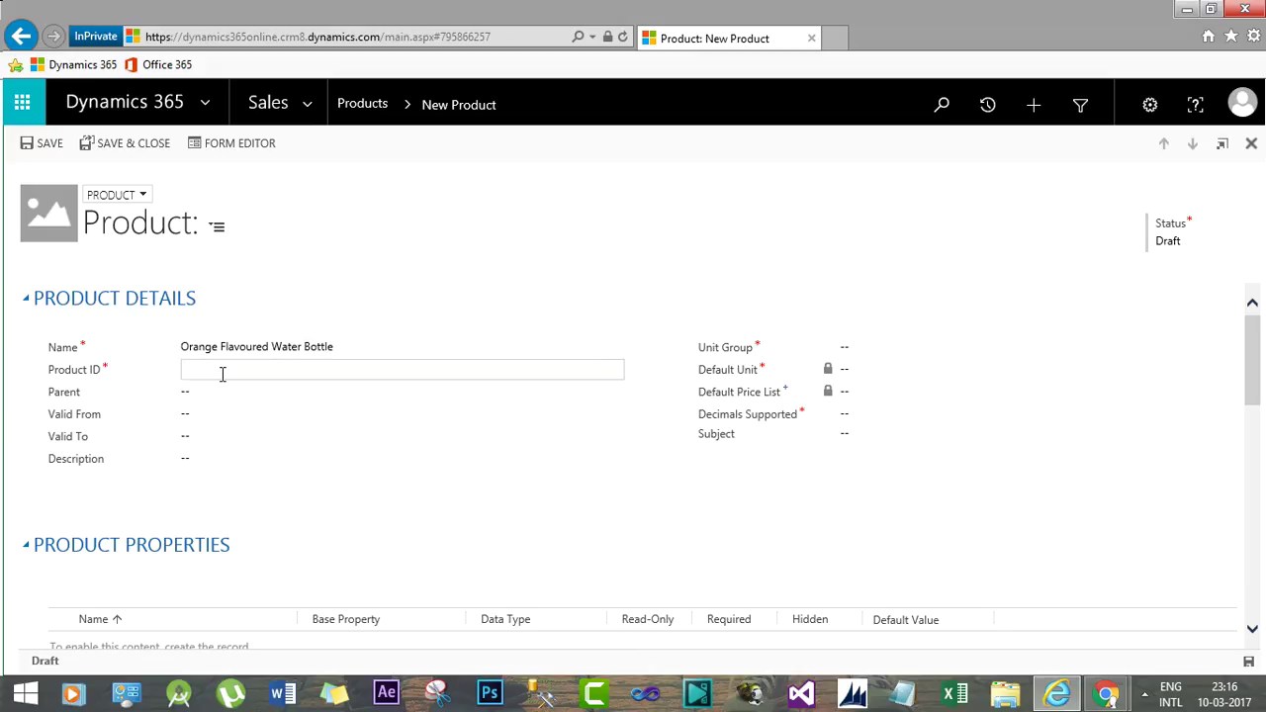
type("OFWB100")
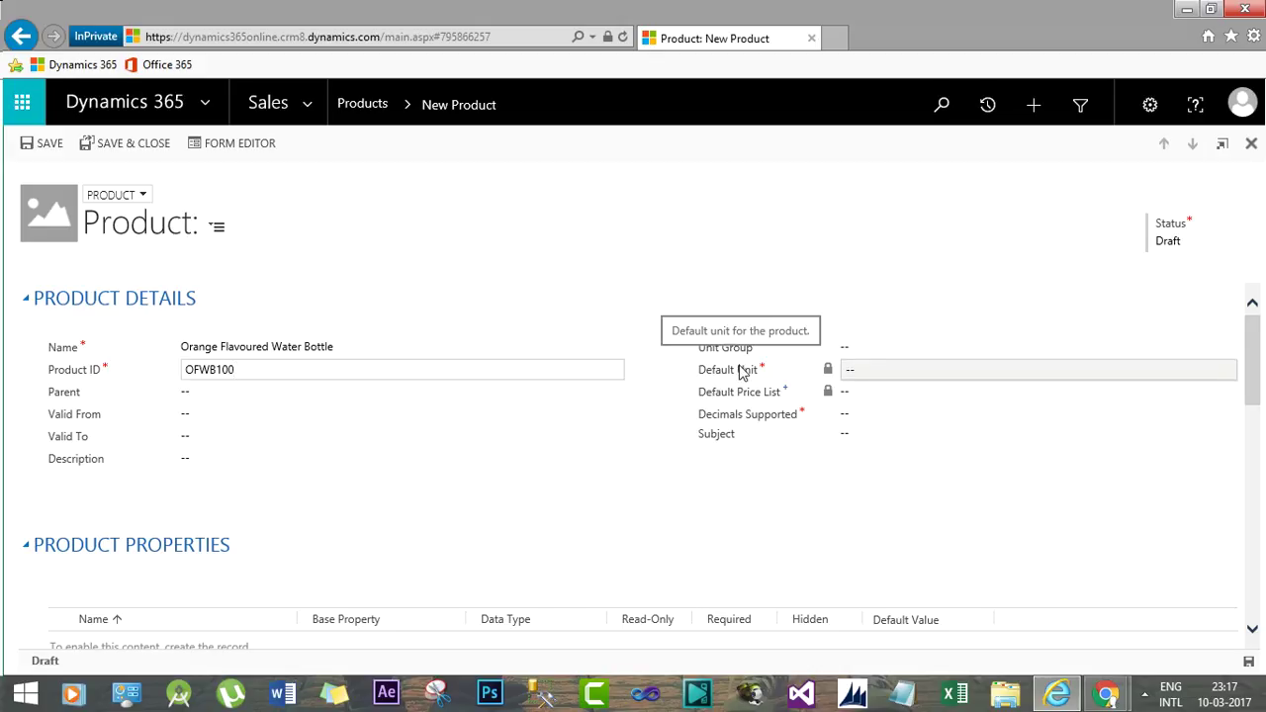
Step: Assign the Bottles unit group to the product and choose Bottle as its default unit
left_click(974, 348)
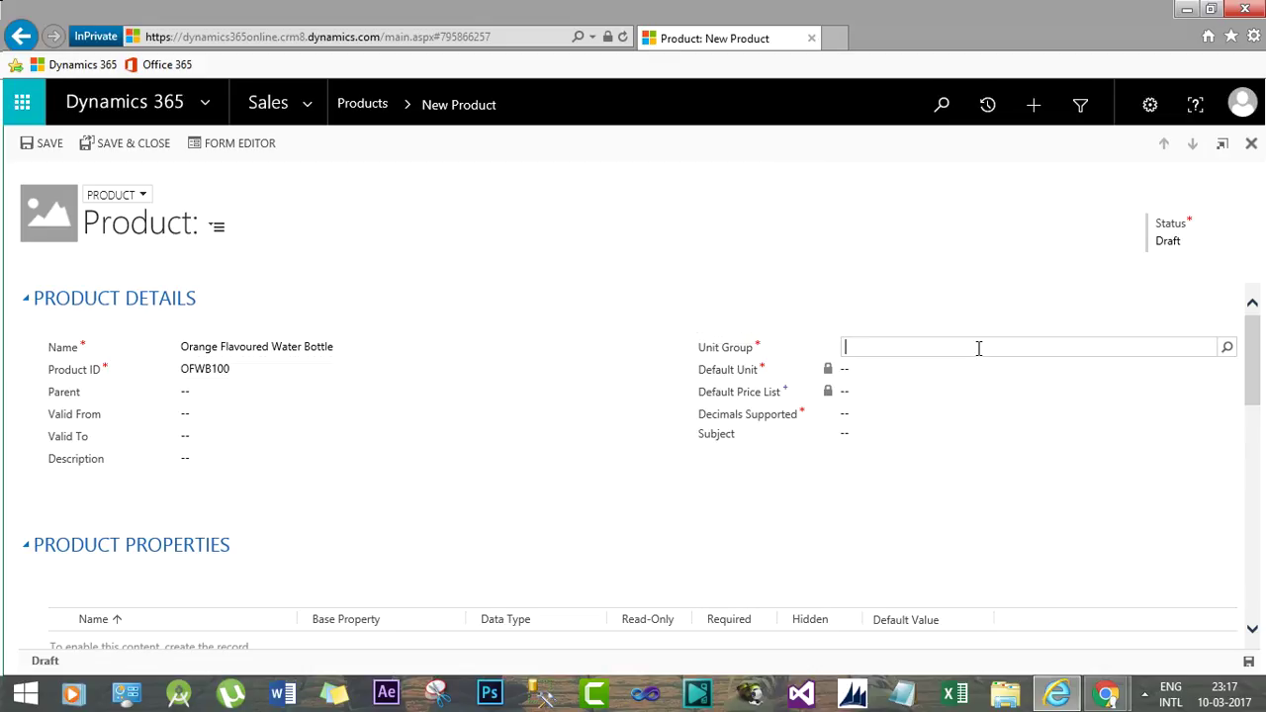
left_click(1222, 351)
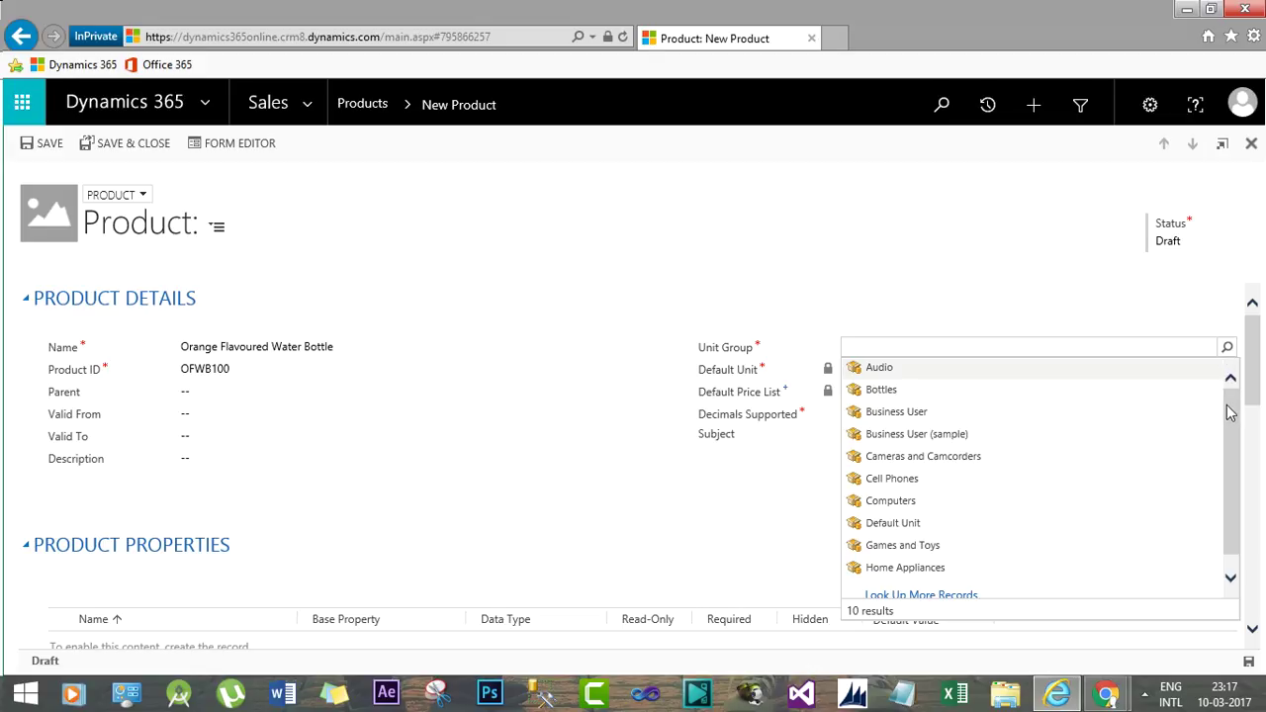
scroll(1230, 417, "down", 1)
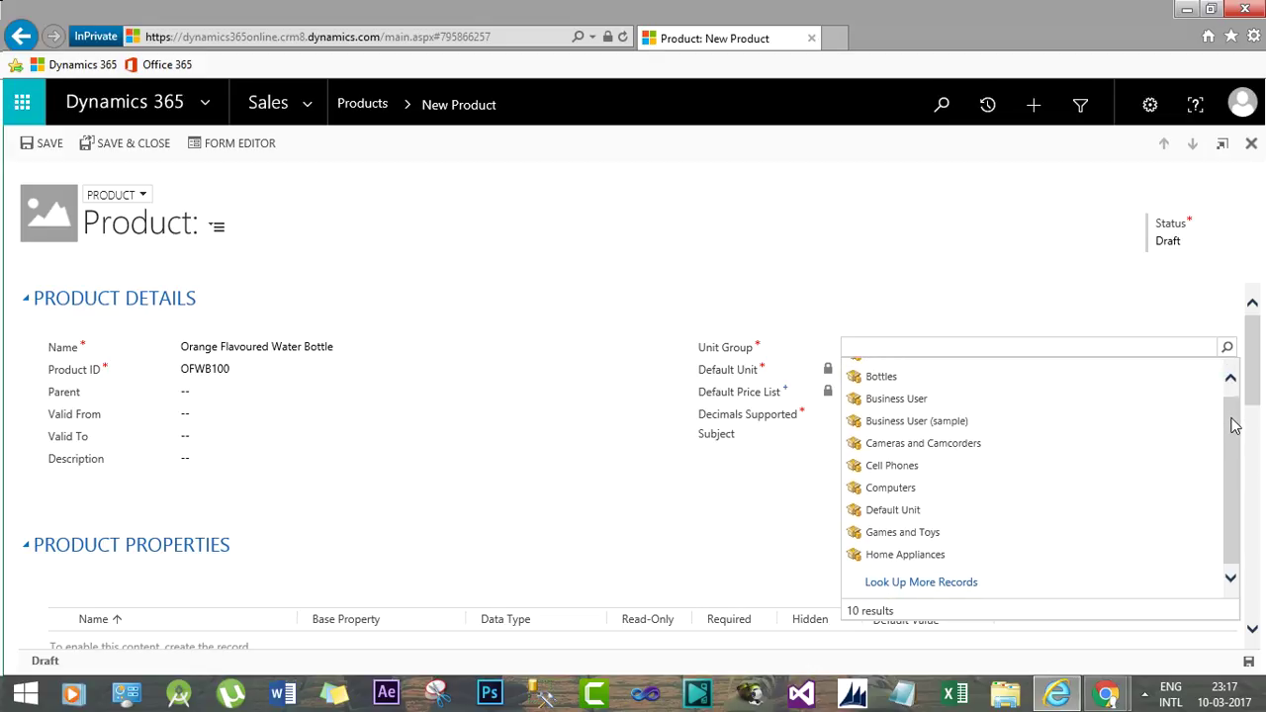
left_click(882, 380)
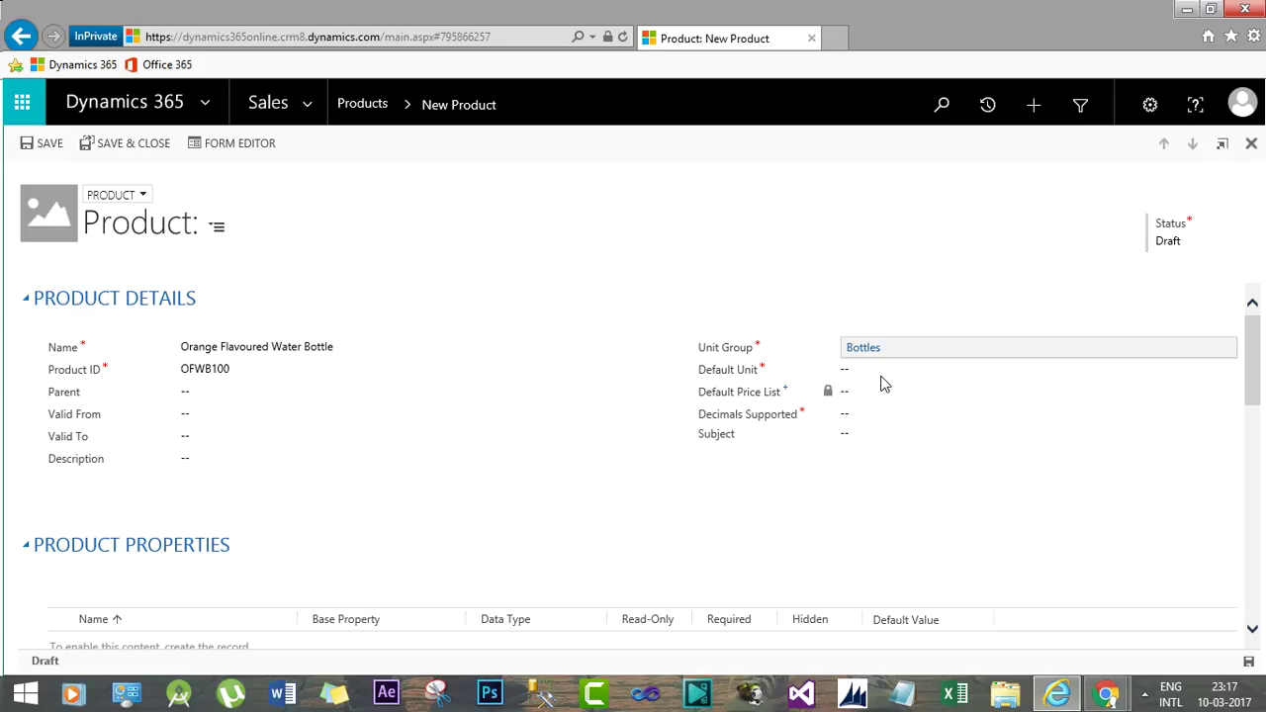
left_click(922, 373)
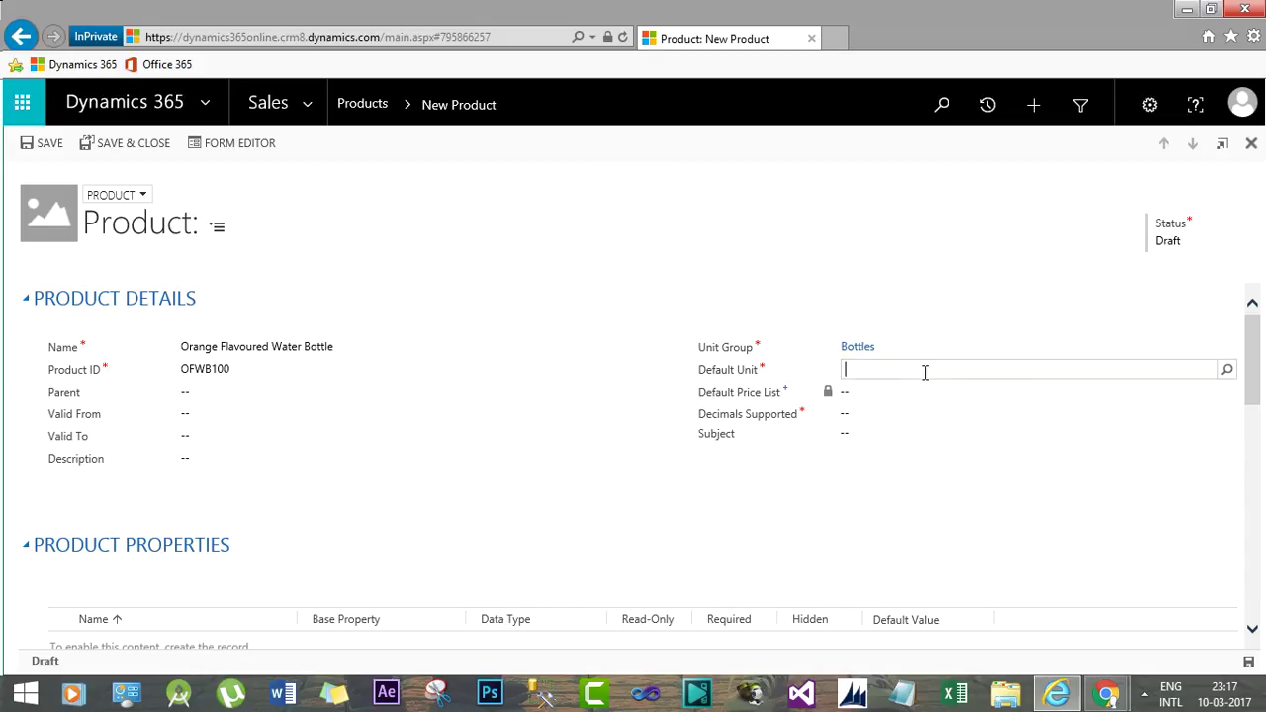
left_click(1225, 374)
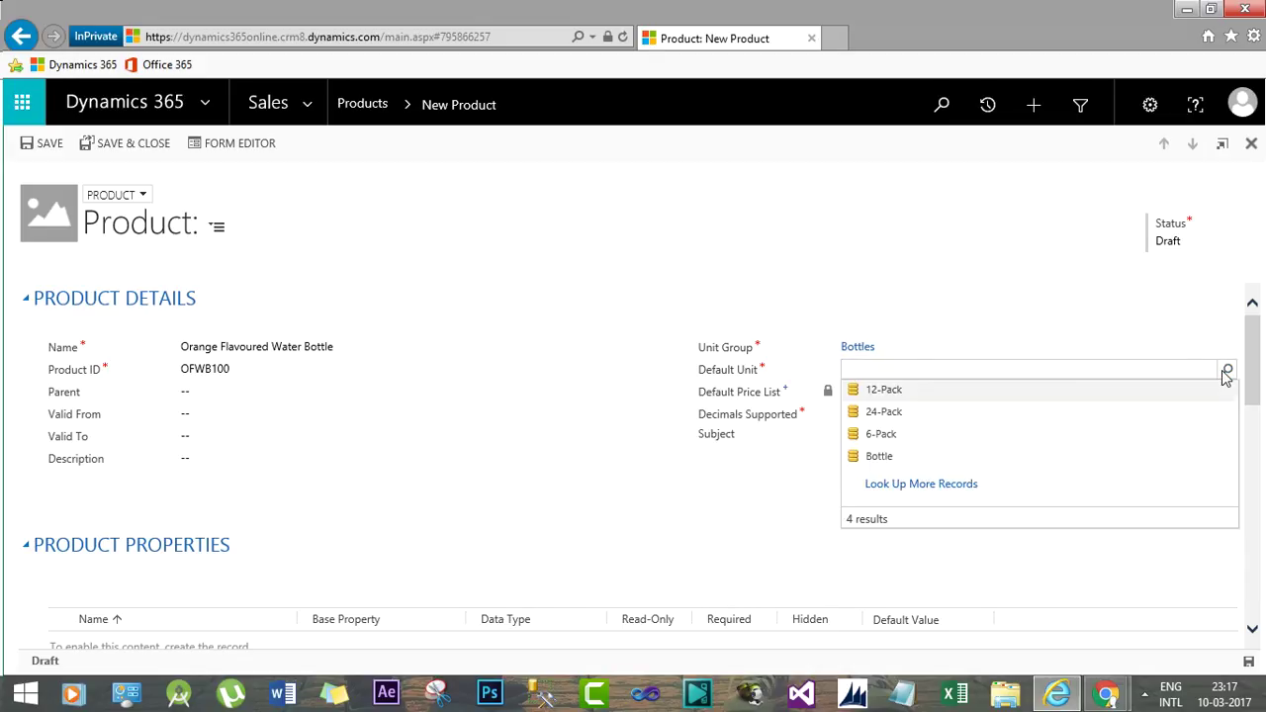
left_click(877, 457)
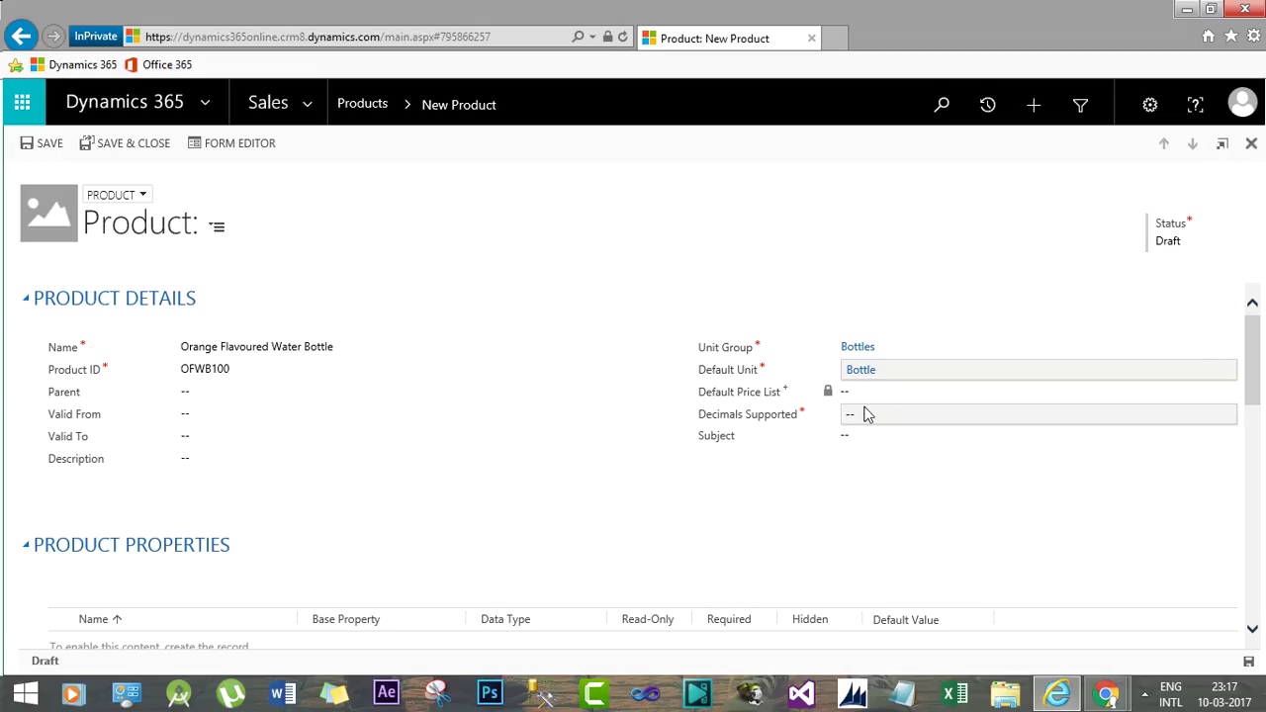
Step: Set the product's supported decimals to 2 and save the product record
left_click(871, 413)
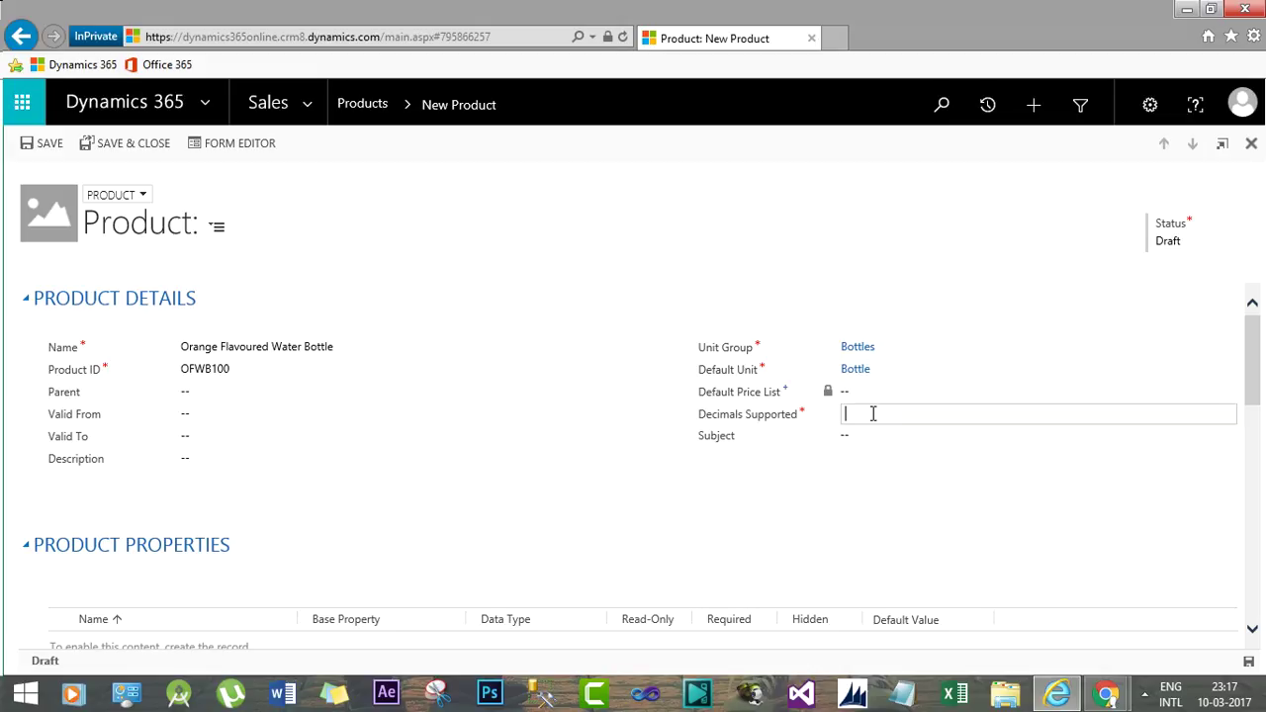
type("2")
key("Tab")
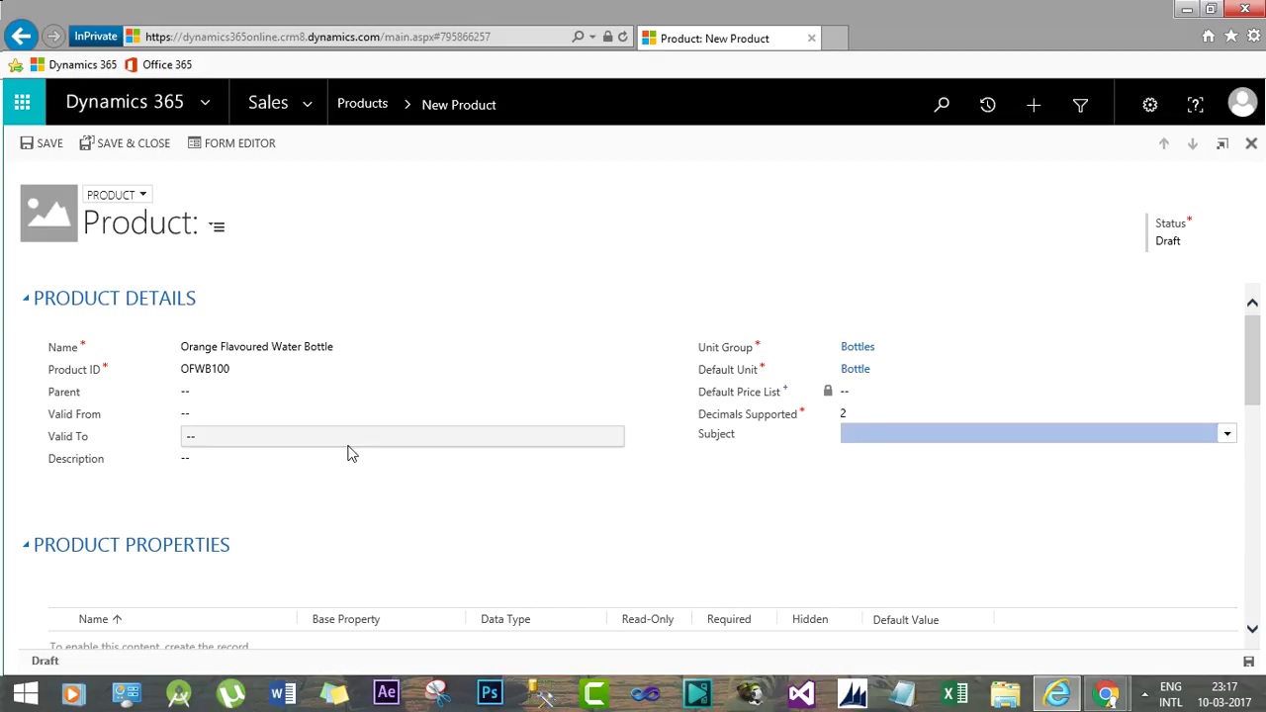
left_click(40, 146)
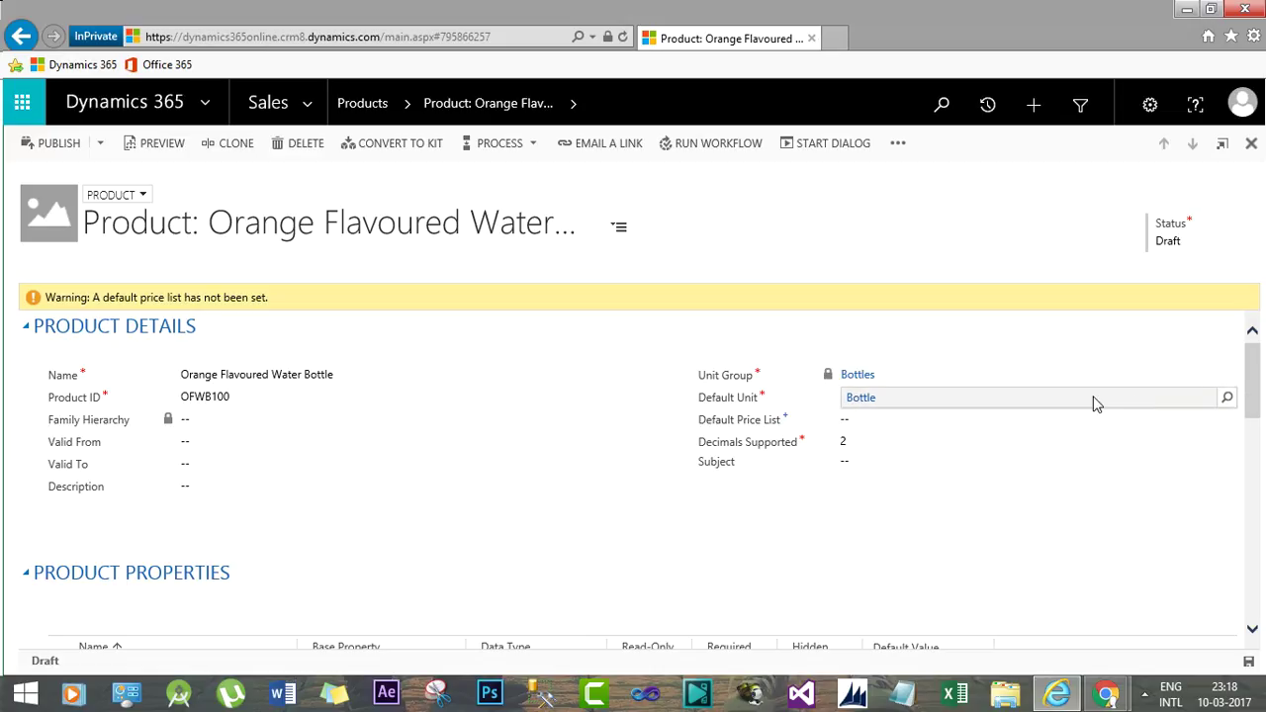
Step: Change the saved product's default unit to 12-Pack and save the change
left_click(1227, 404)
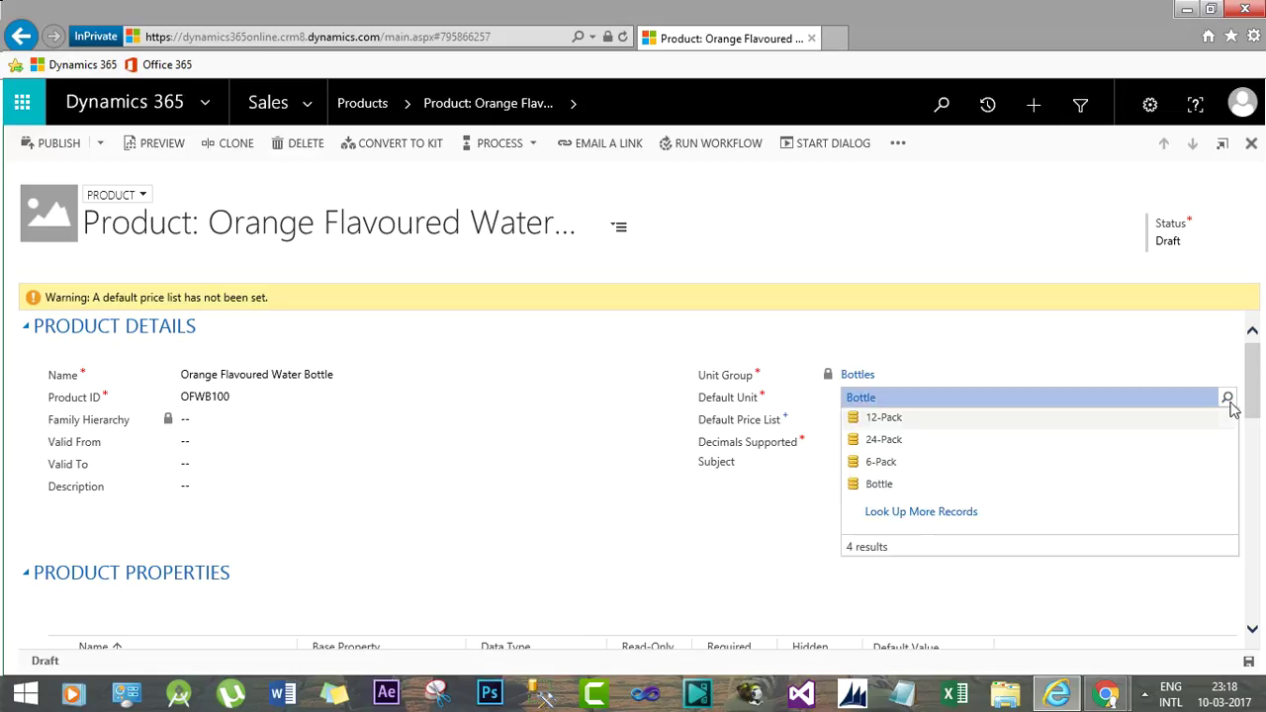
left_click(883, 417)
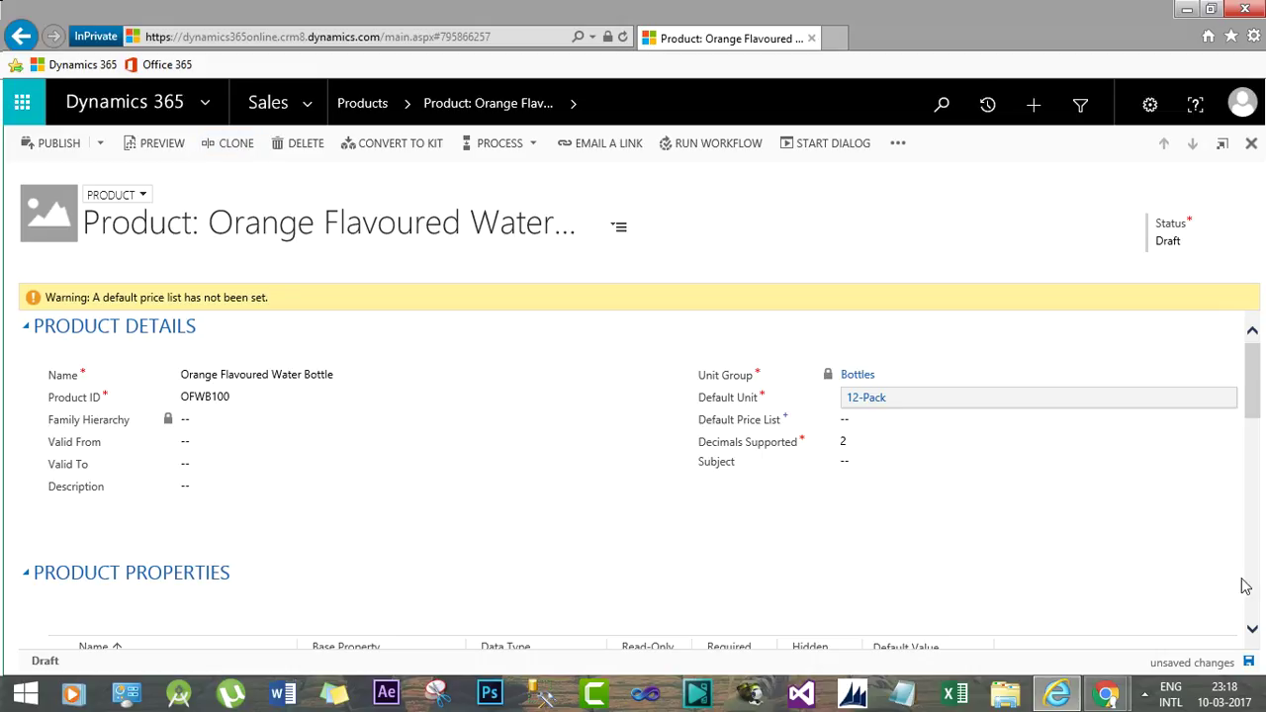
left_click(1249, 662)
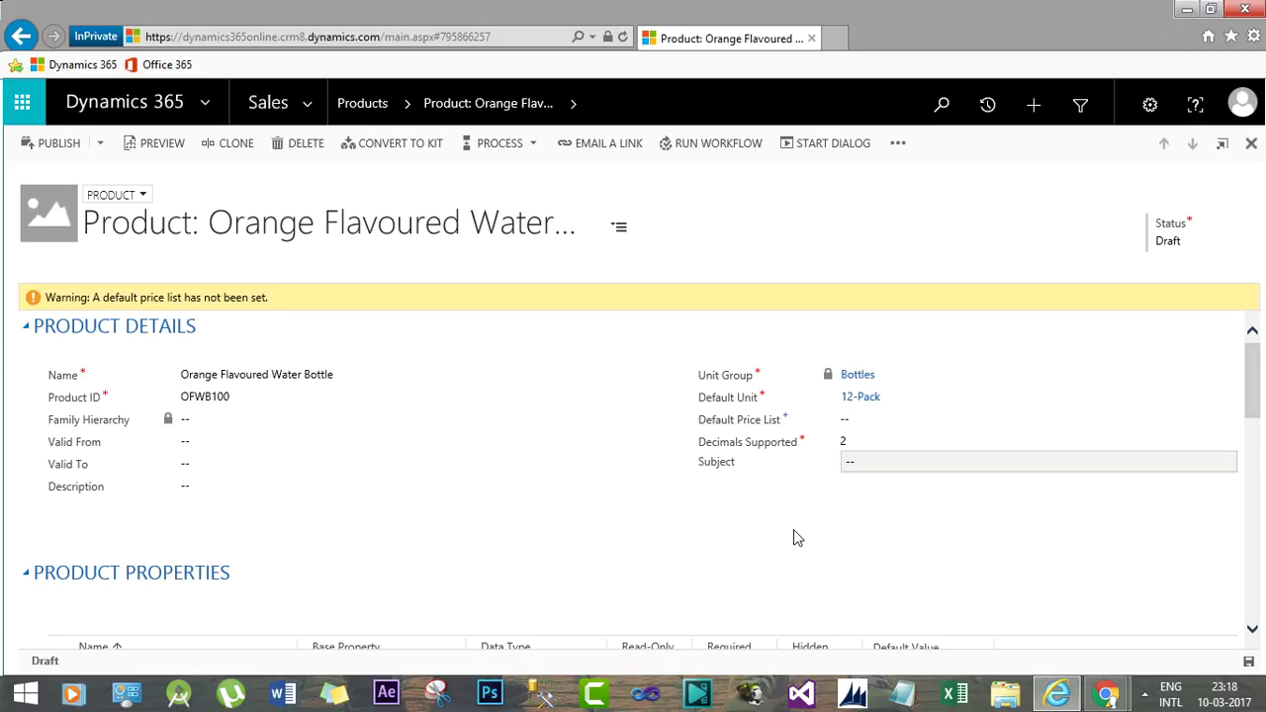
Step: Go back to the Product Catalog overview in the Settings area
left_click(306, 112)
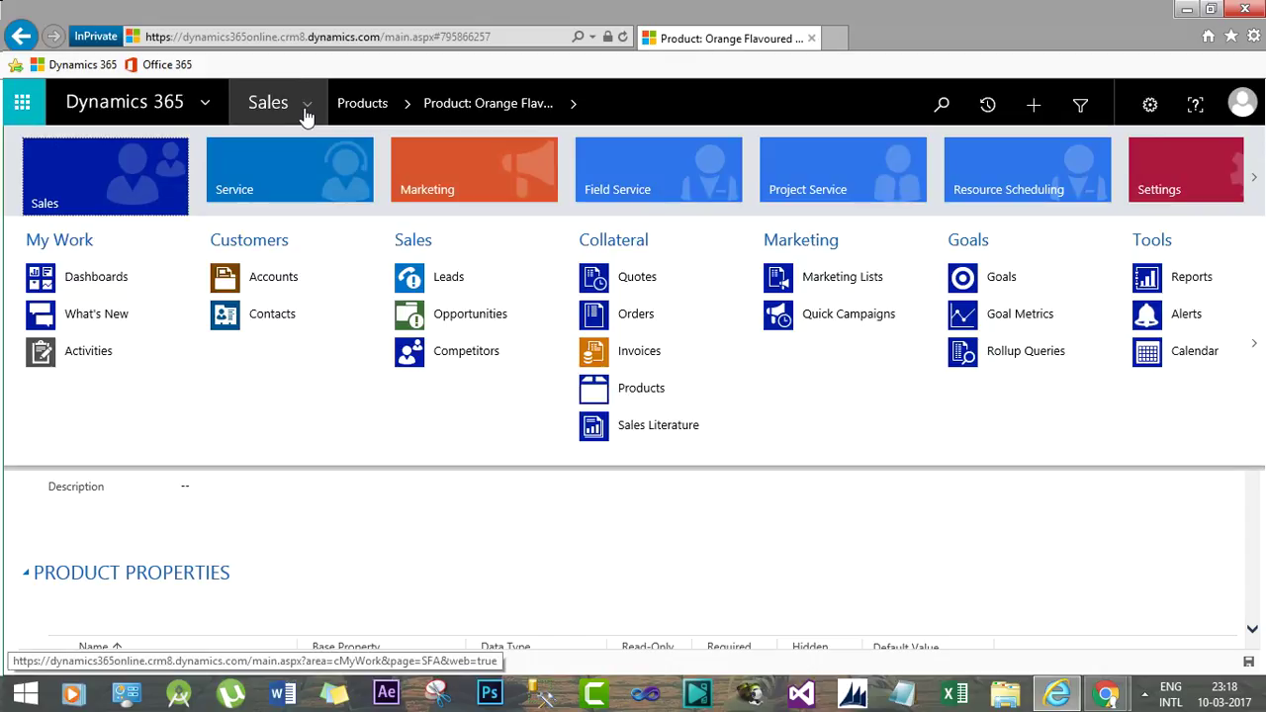
left_click(1160, 170)
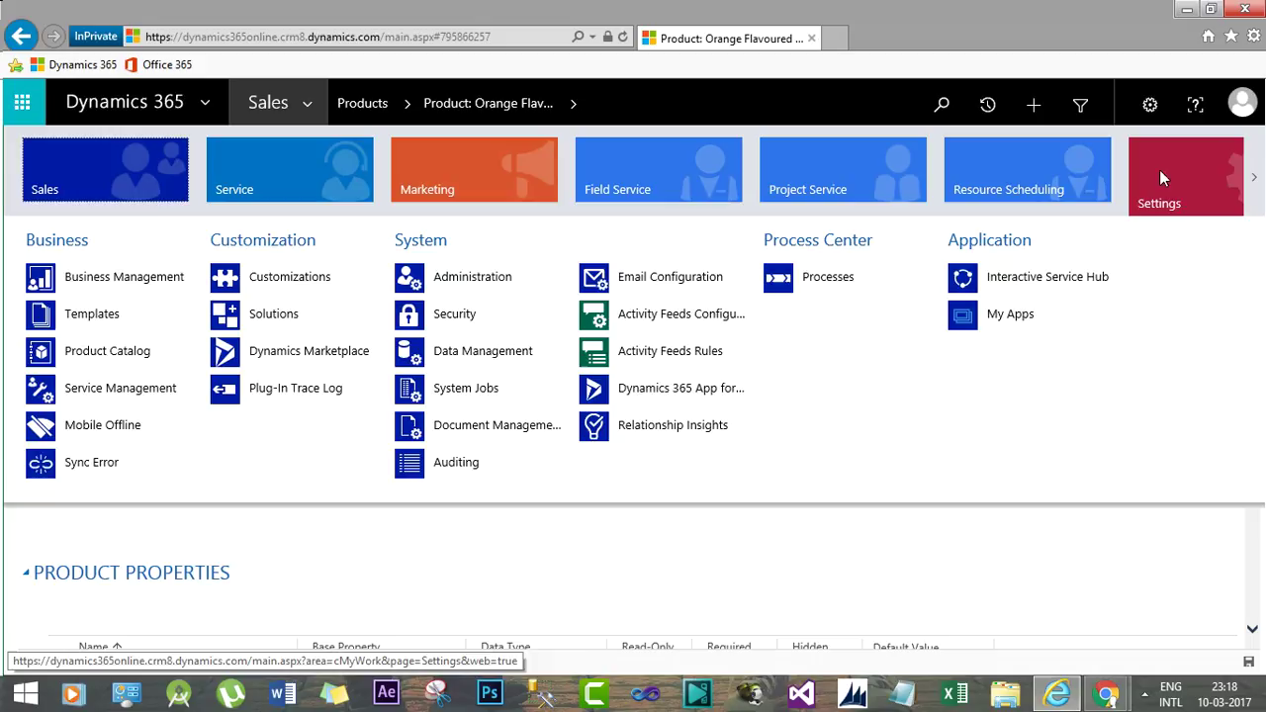
left_click(94, 353)
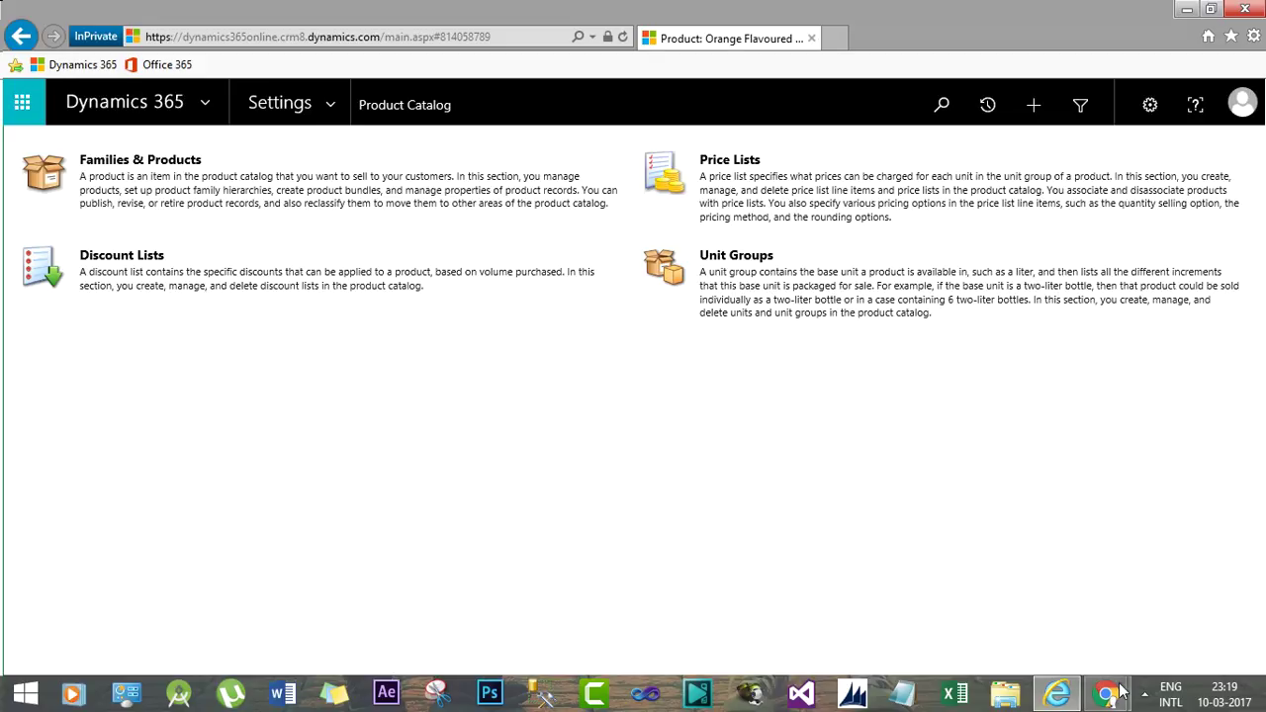
Step: Switch to Chrome to view the Water Bottle Unit Groups example slide and The Softchief channel page on YouTube
mouse_move(1119, 700)
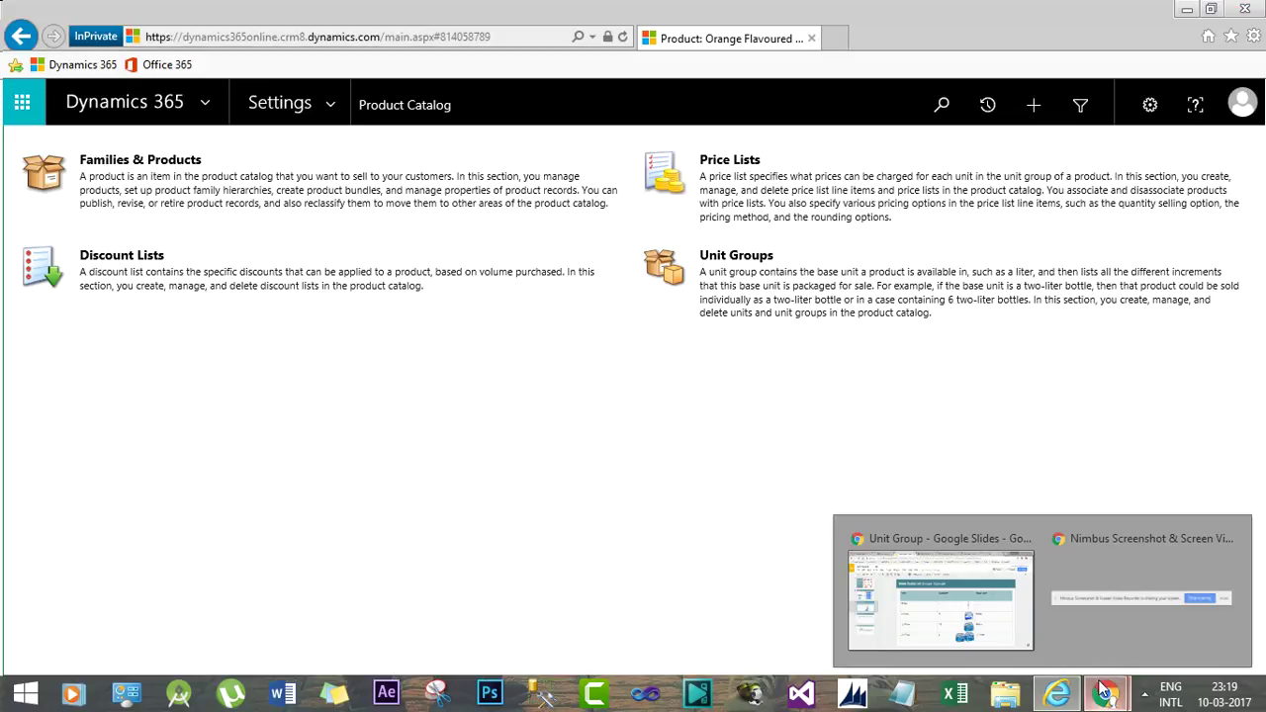
left_click(943, 579)
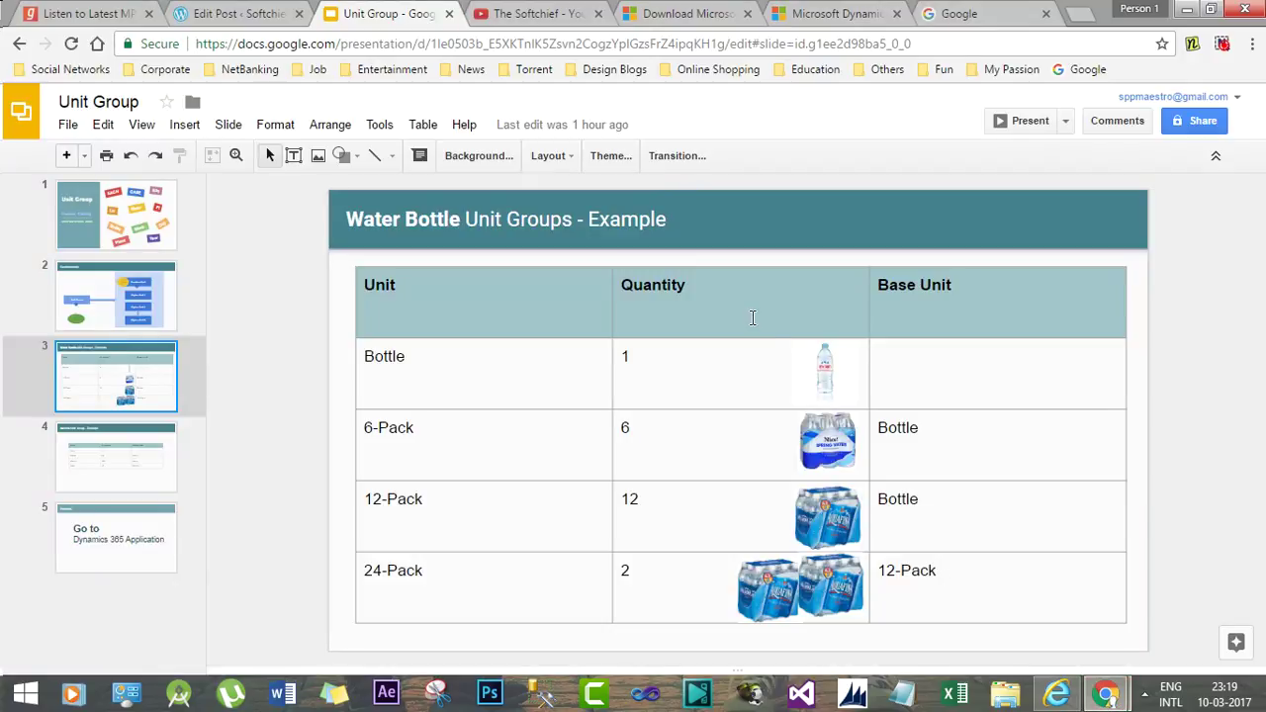
left_click(527, 13)
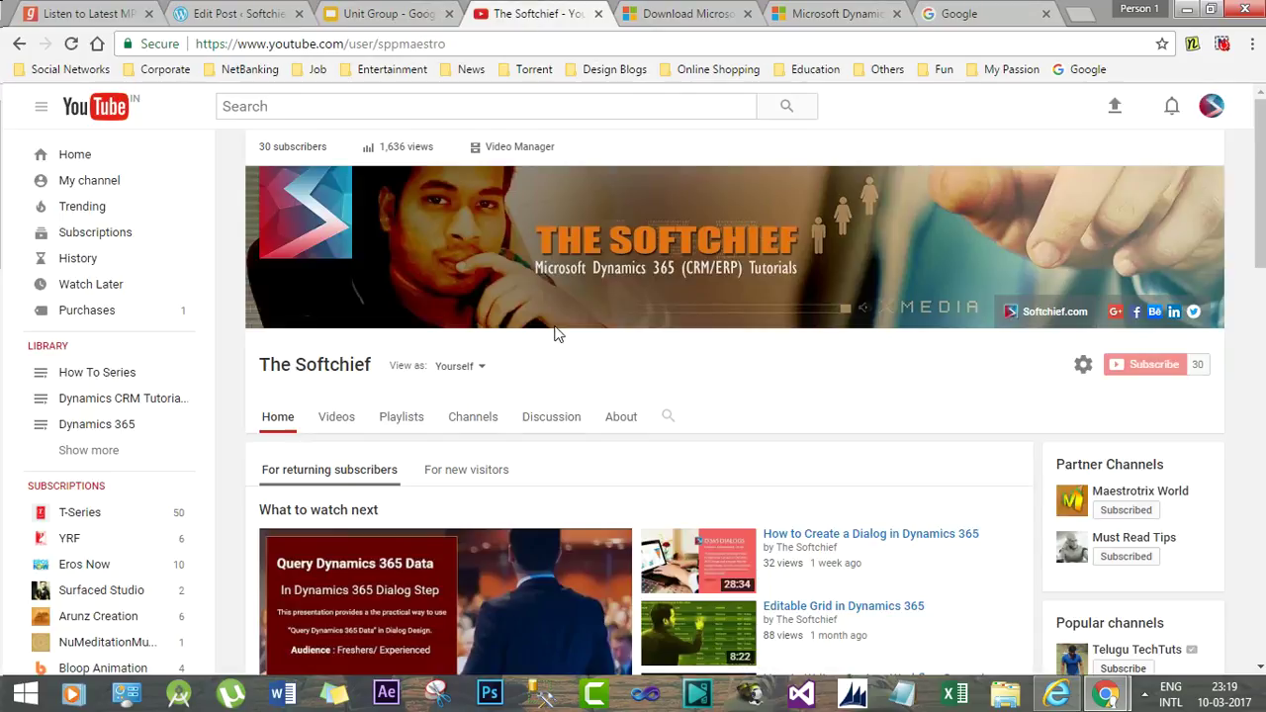
left_click_drag(1262, 159, 1262, 230)
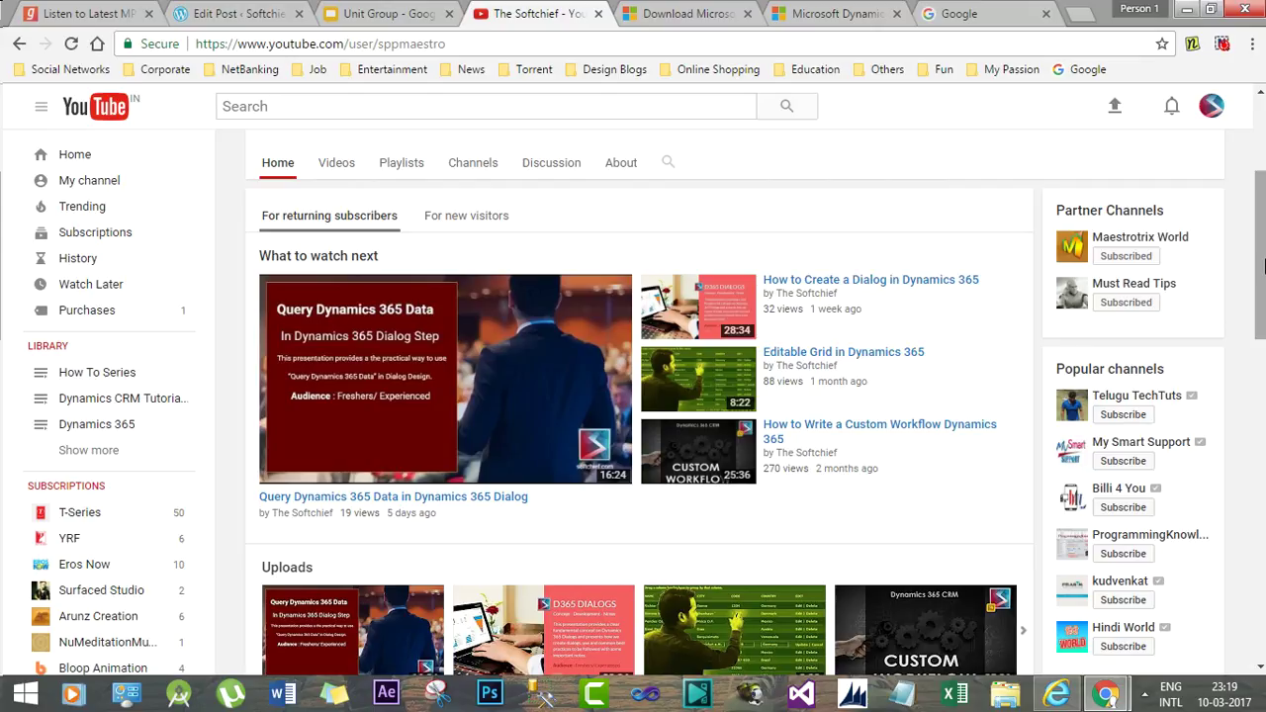
left_click(1223, 47)
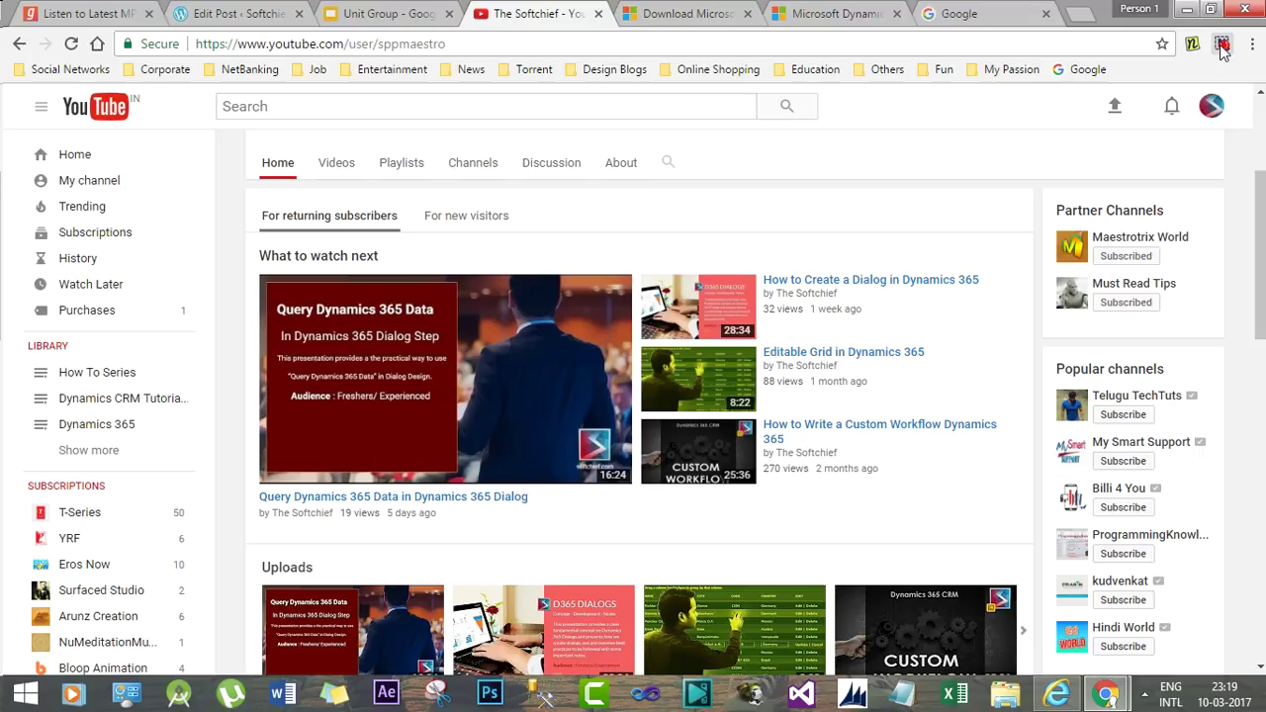
left_click(1224, 46)
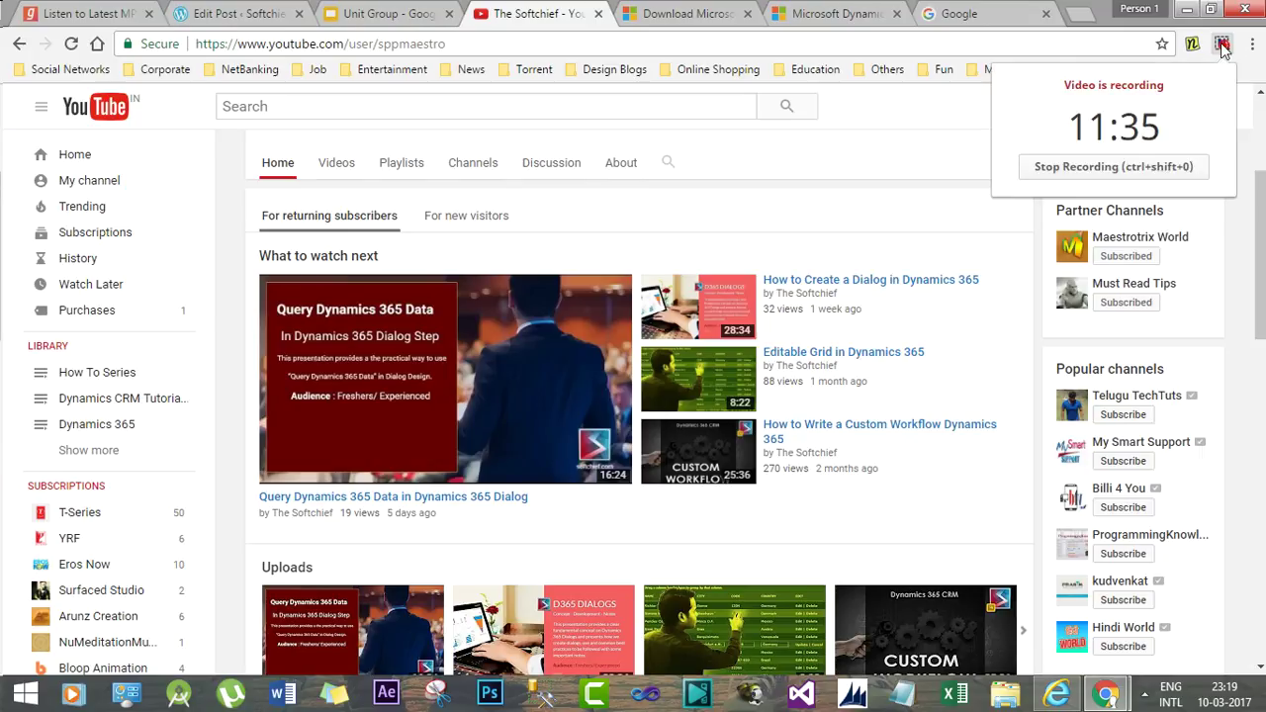